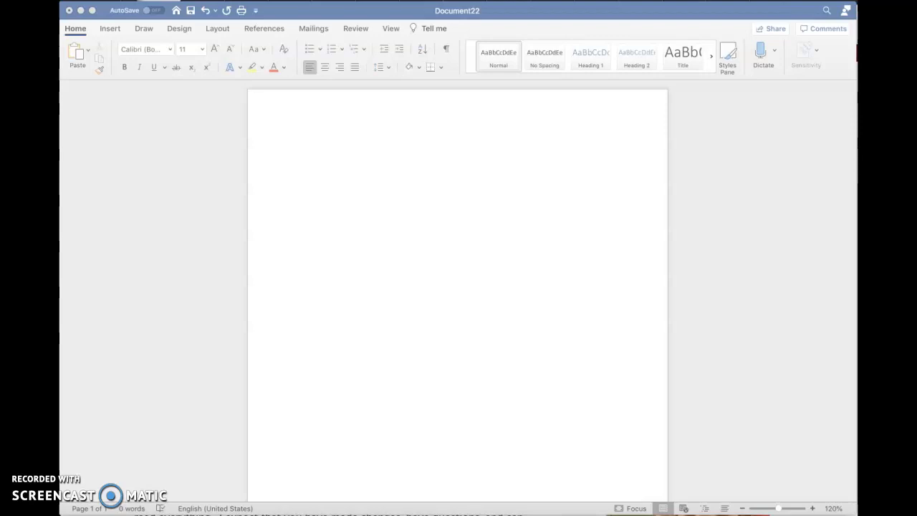
Choose Times New Roman from the Font name list for the empty document.
{"action": "left_click", "coordinate": [345, 225]}
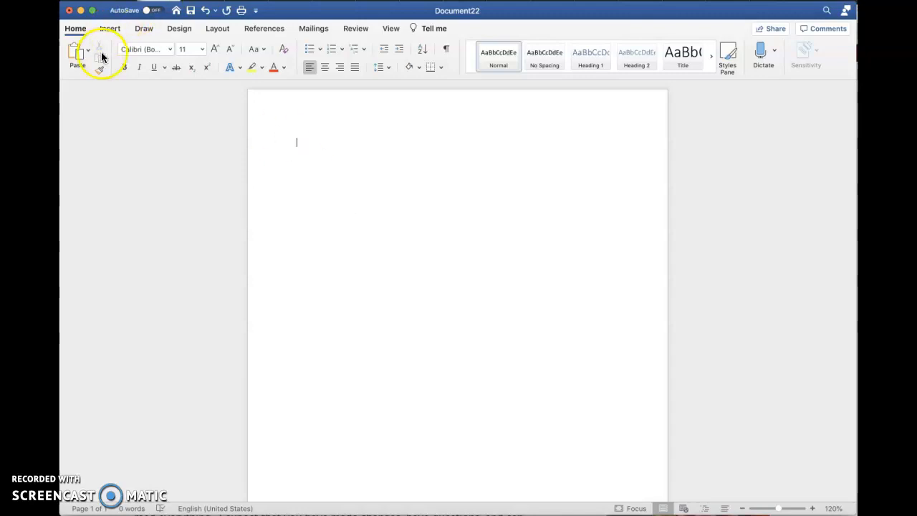
{"action": "left_click", "coordinate": [170, 53]}
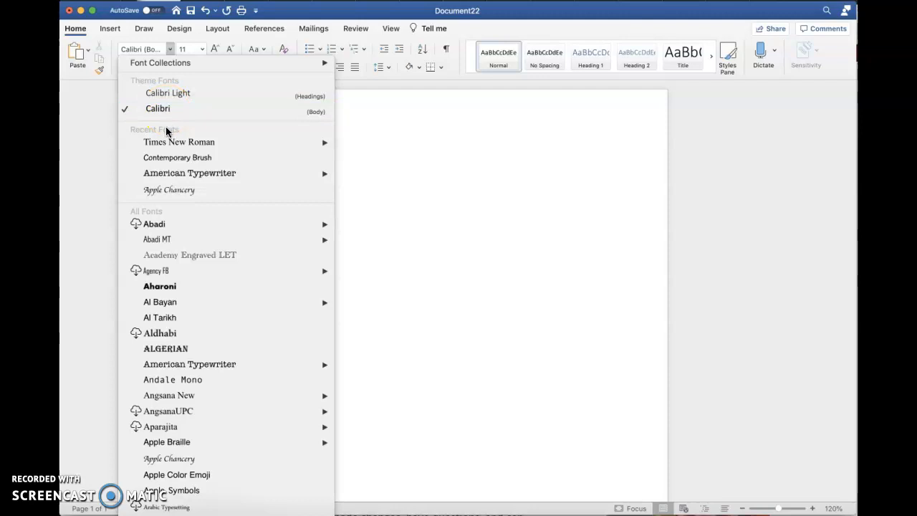
{"action": "mouse_move", "coordinate": [167, 146]}
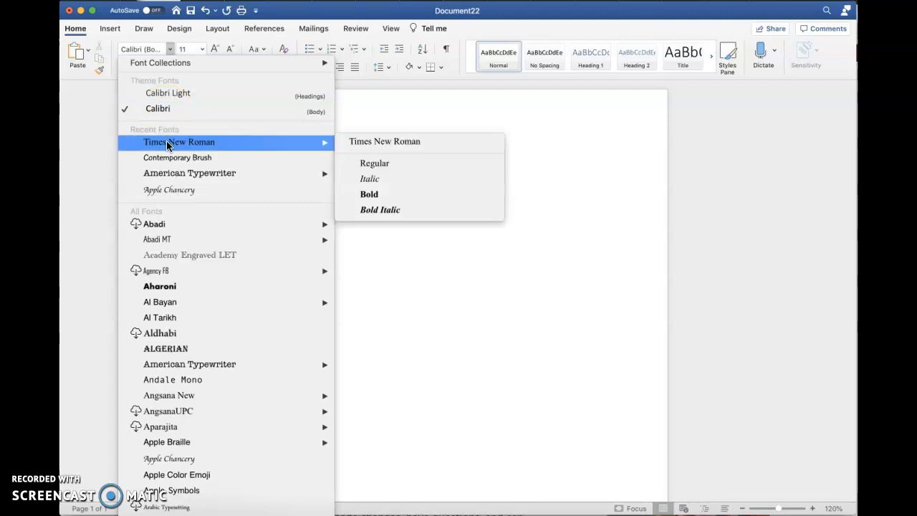
{"action": "left_click", "coordinate": [138, 138]}
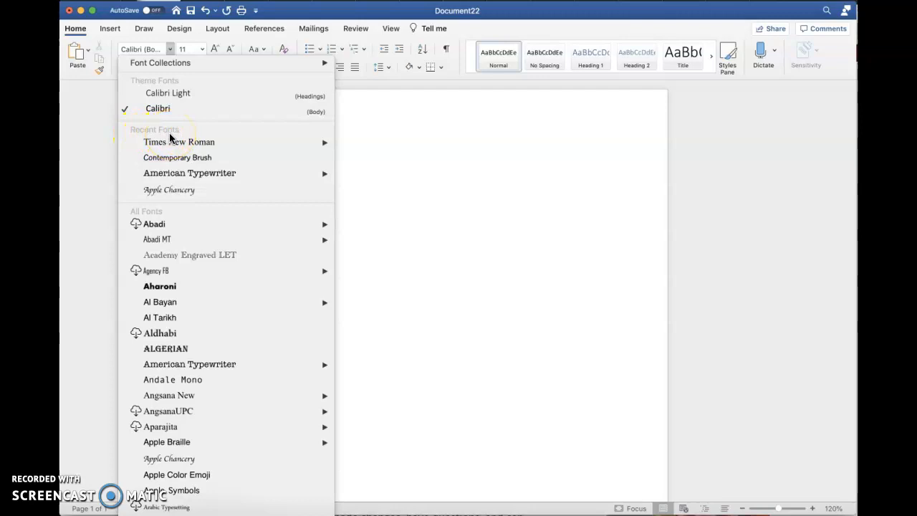
{"action": "mouse_move", "coordinate": [148, 143]}
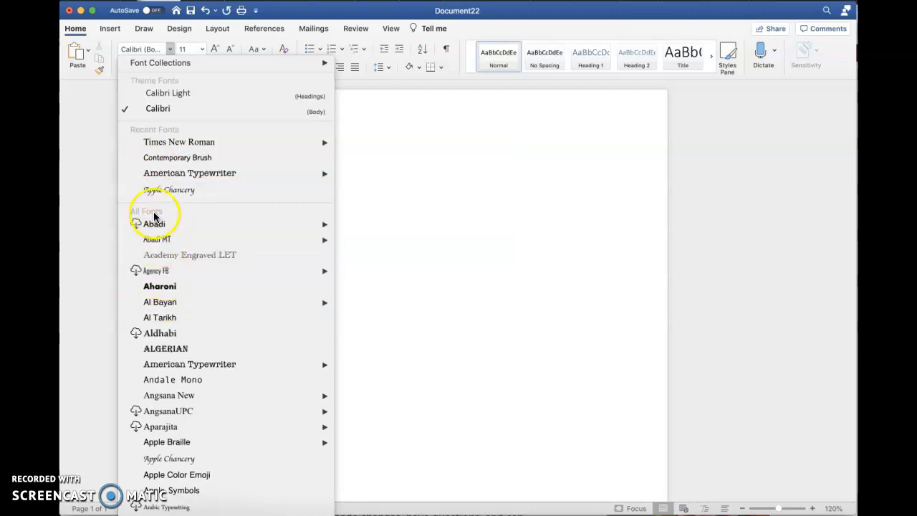
{"action": "scroll", "coordinate": [169, 319], "scroll_direction": "down", "scroll_amount": 5}
{"action": "scroll", "coordinate": [170, 318], "scroll_direction": "down", "scroll_amount": 20}
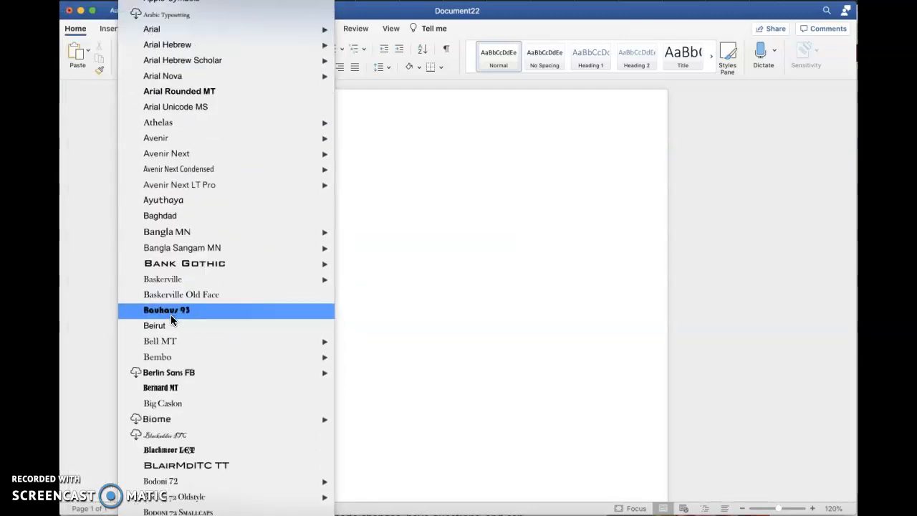
{"action": "scroll", "coordinate": [170, 317], "scroll_direction": "down", "scroll_amount": 20}
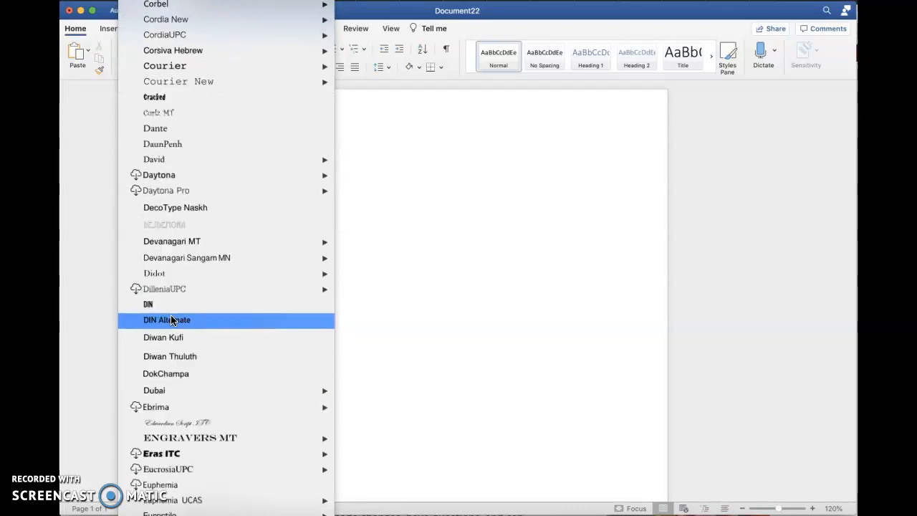
{"action": "scroll", "coordinate": [171, 315], "scroll_direction": "down", "scroll_amount": 20}
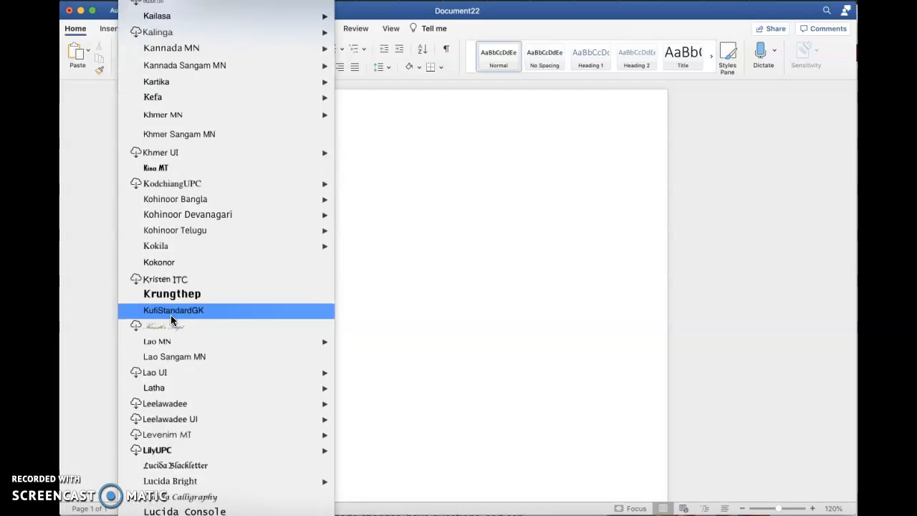
{"action": "scroll", "coordinate": [171, 320], "scroll_direction": "down", "scroll_amount": 20}
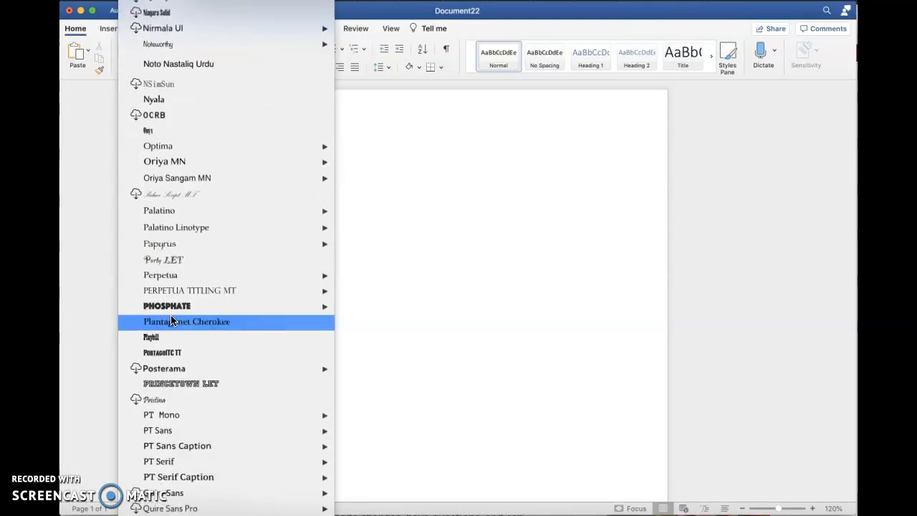
{"action": "scroll", "coordinate": [171, 317], "scroll_direction": "down", "scroll_amount": 20}
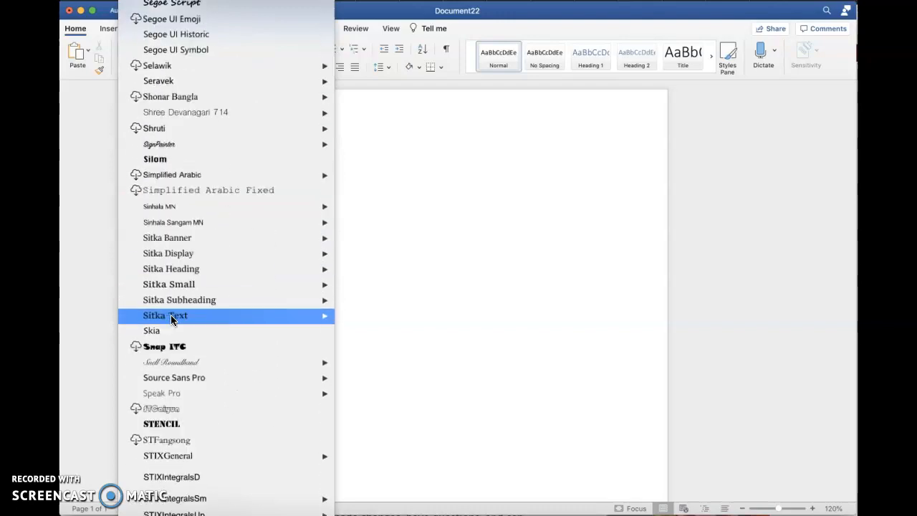
{"action": "scroll", "coordinate": [171, 316], "scroll_direction": "down", "scroll_amount": 15}
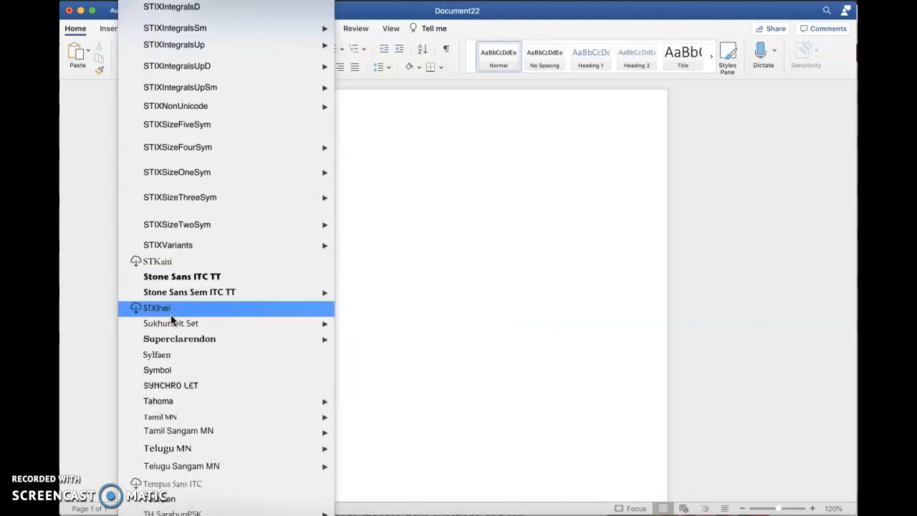
{"action": "scroll", "coordinate": [171, 320], "scroll_direction": "down", "scroll_amount": 6}
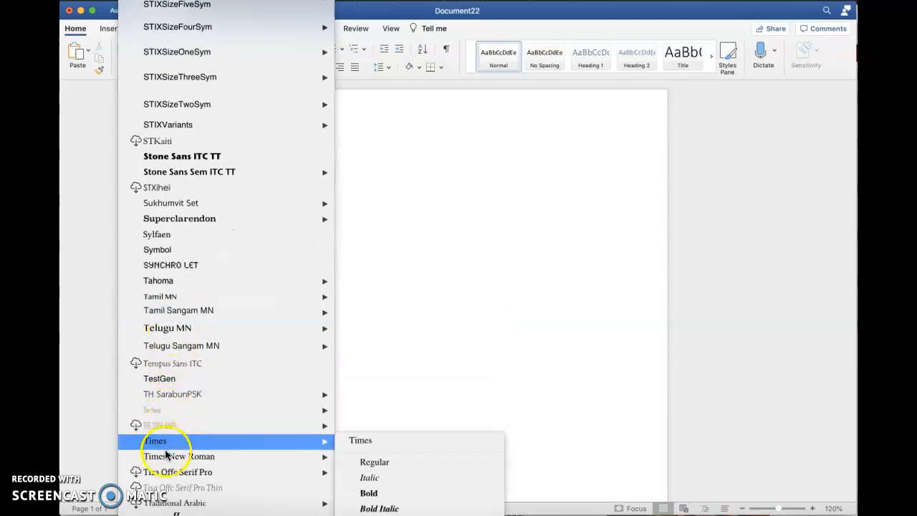
{"action": "mouse_move", "coordinate": [169, 461]}
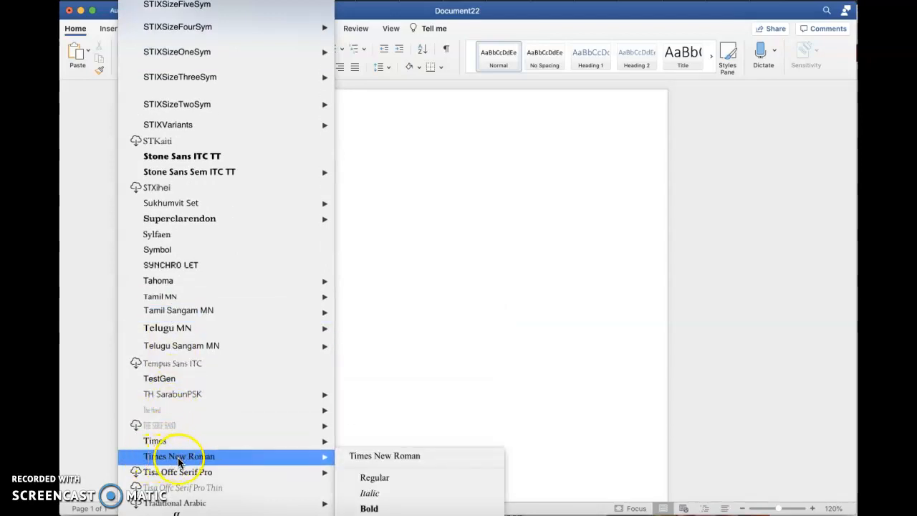
{"action": "left_click", "coordinate": [179, 459]}
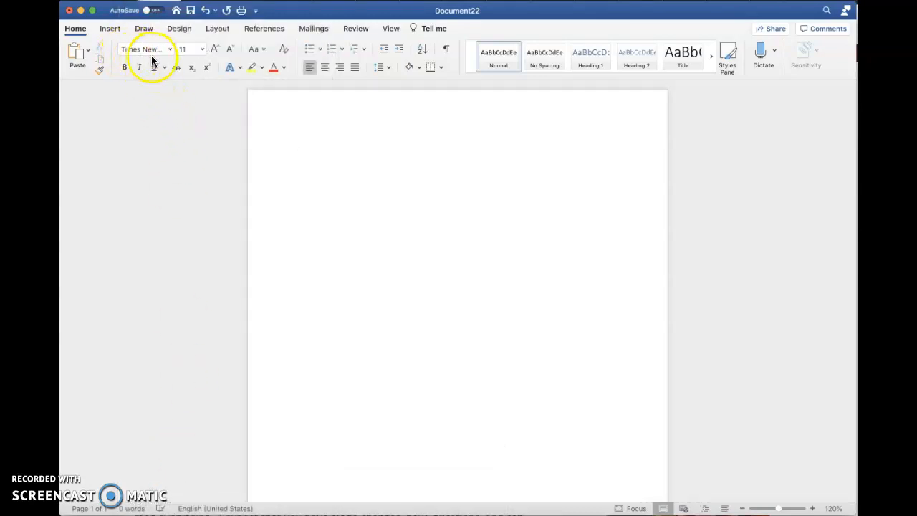
Pick 12 from the Font Size list.
{"action": "left_click", "coordinate": [202, 50]}
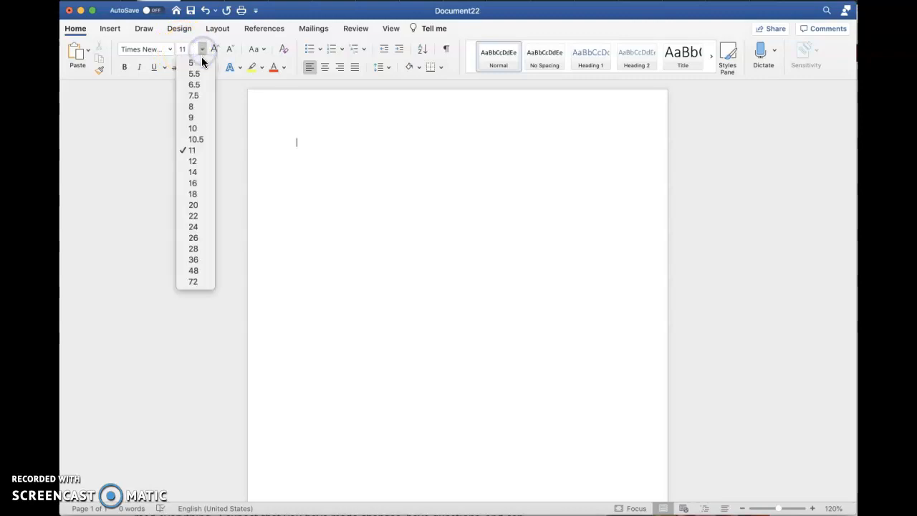
{"action": "left_click", "coordinate": [199, 163]}
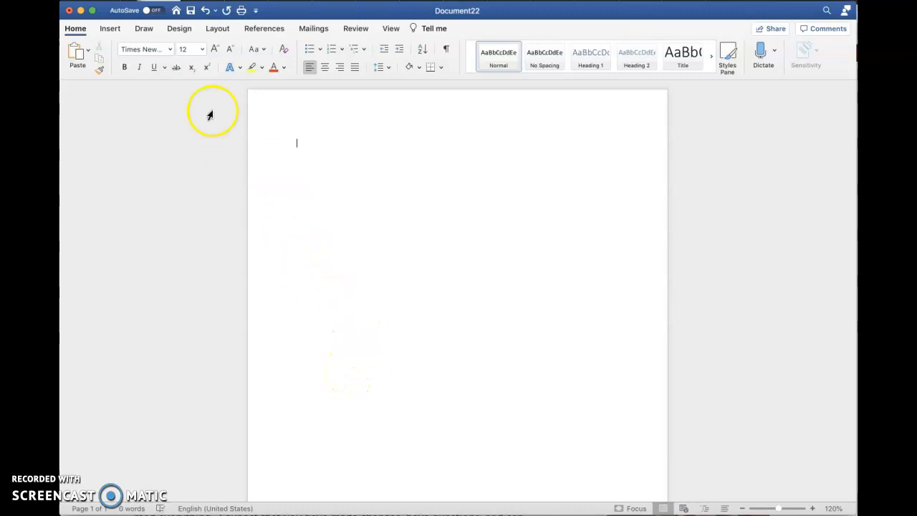
{"action": "left_click", "coordinate": [217, 30]}
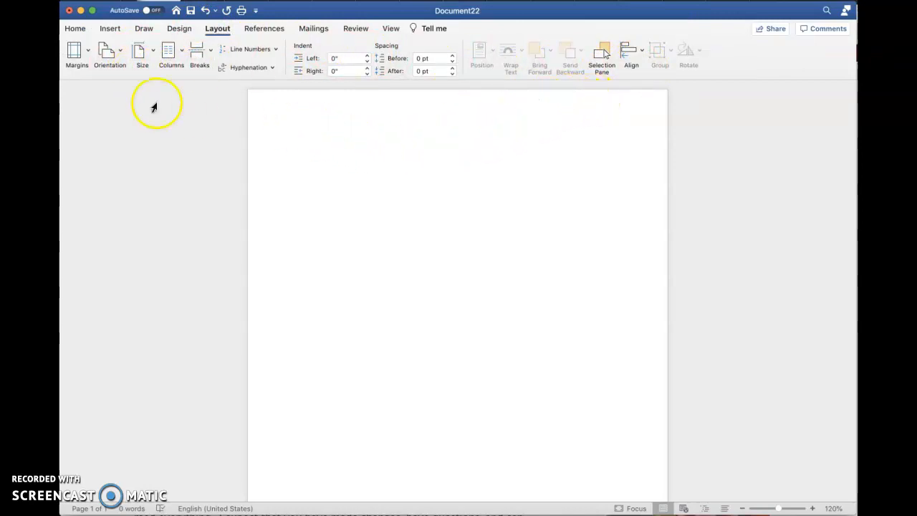
{"action": "left_click", "coordinate": [87, 53]}
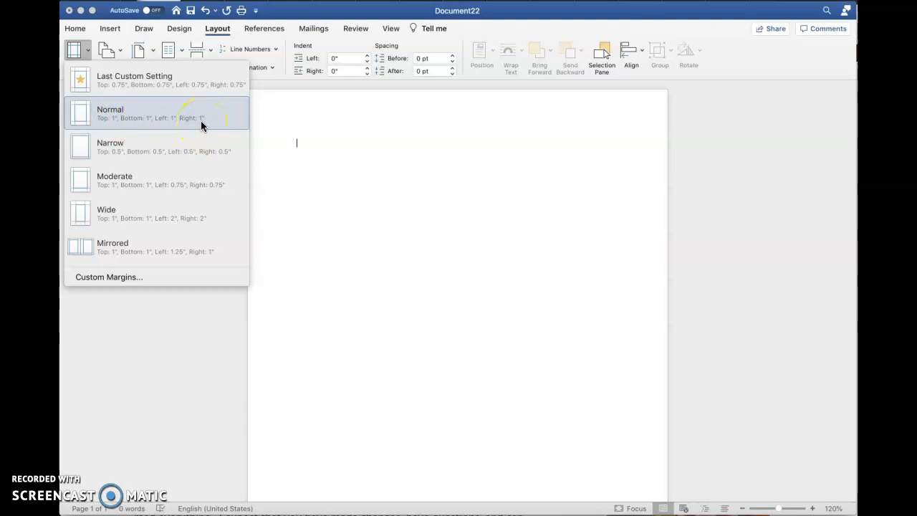
{"action": "left_click", "coordinate": [341, 262]}
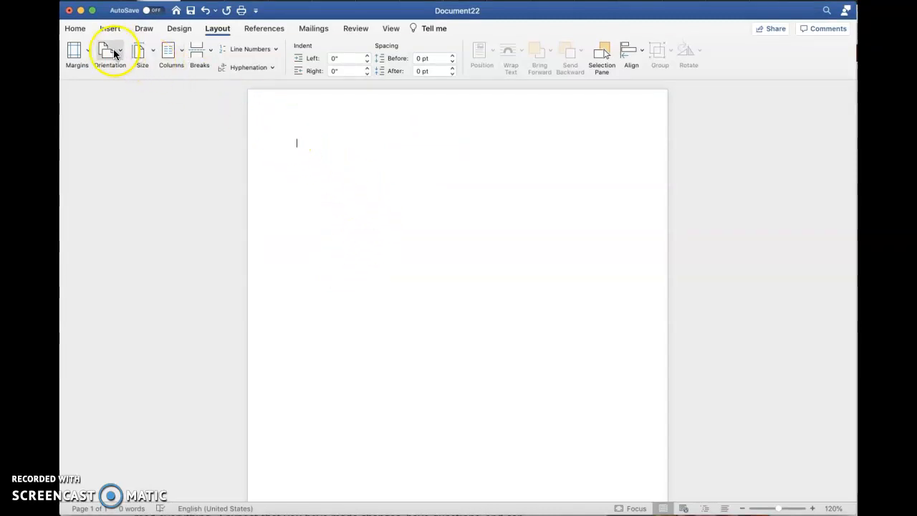
{"action": "left_click", "coordinate": [75, 30]}
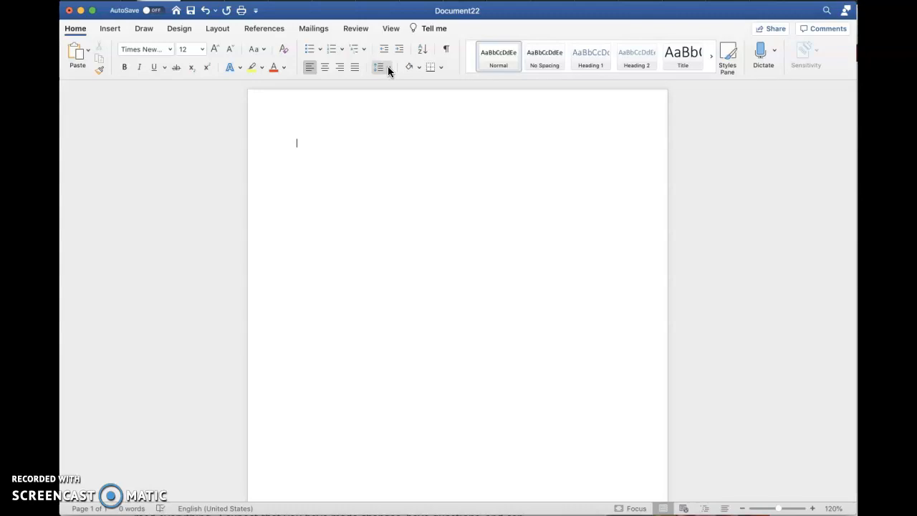
Set the line spacing to 2.0.
{"action": "left_click", "coordinate": [389, 69]}
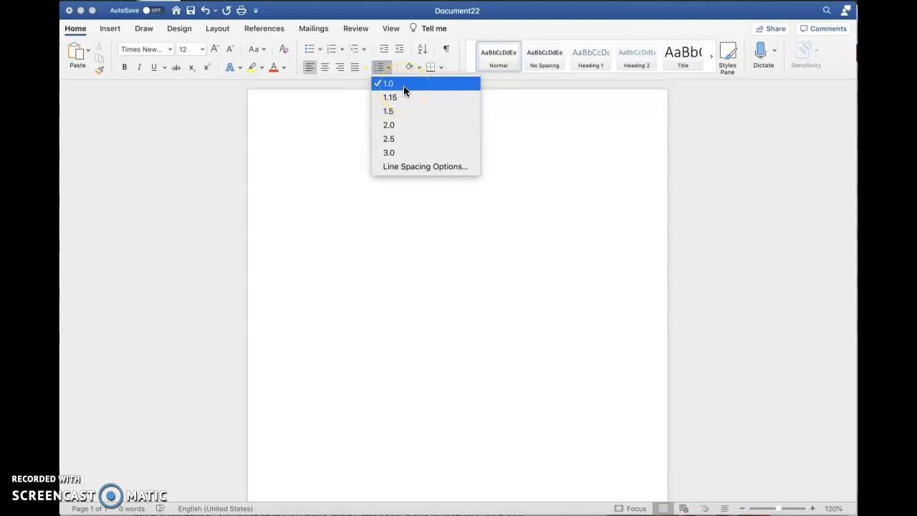
{"action": "left_click", "coordinate": [404, 126]}
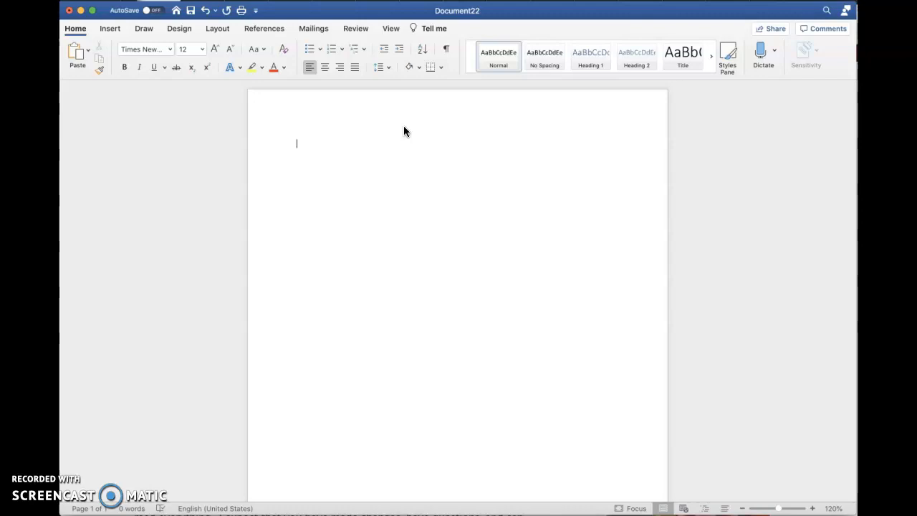
Type the student's name and 'Professor's Name' on two lines, then replace the name with 'Your name'.
{"action": "type", "text": "Profes"}
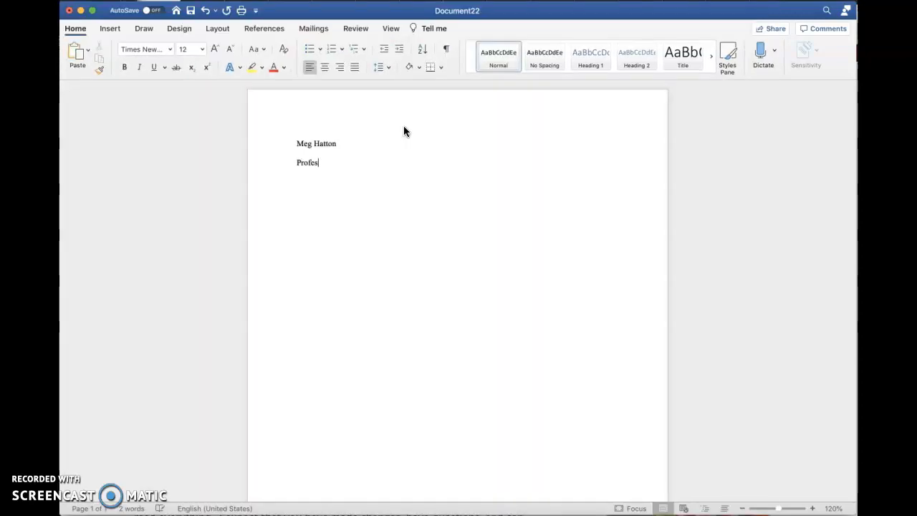
{"action": "type", "text": "sor's"}
{"action": "type", "text": " Name"}
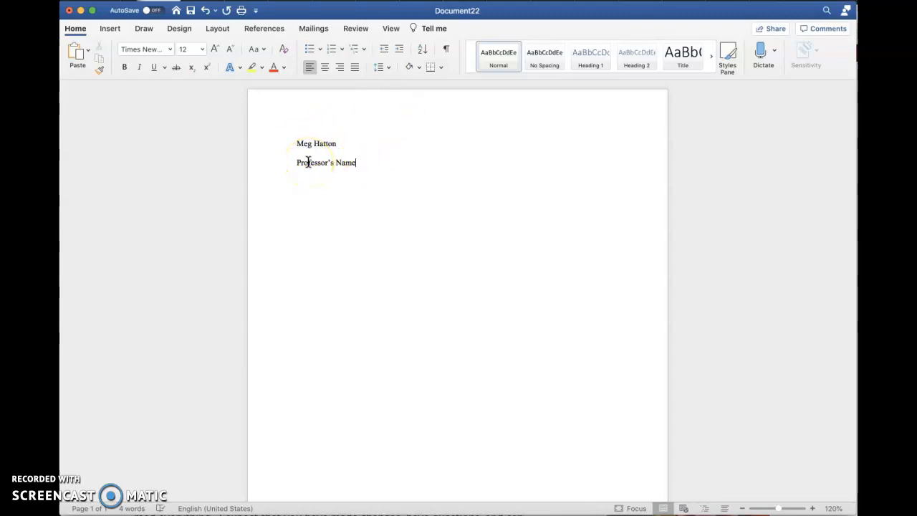
{"action": "left_click_drag", "start_coordinate": [337, 143], "coordinate": [297, 144]}
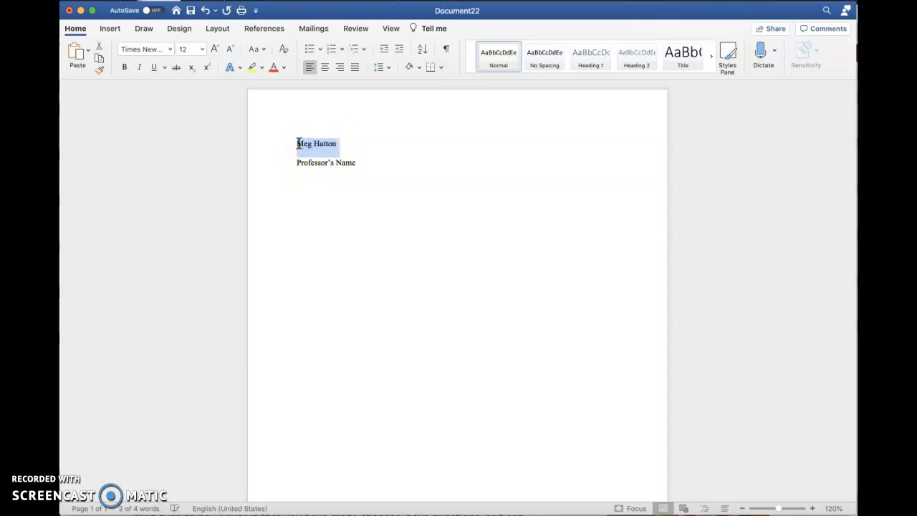
{"action": "type", "text": "Your name"}
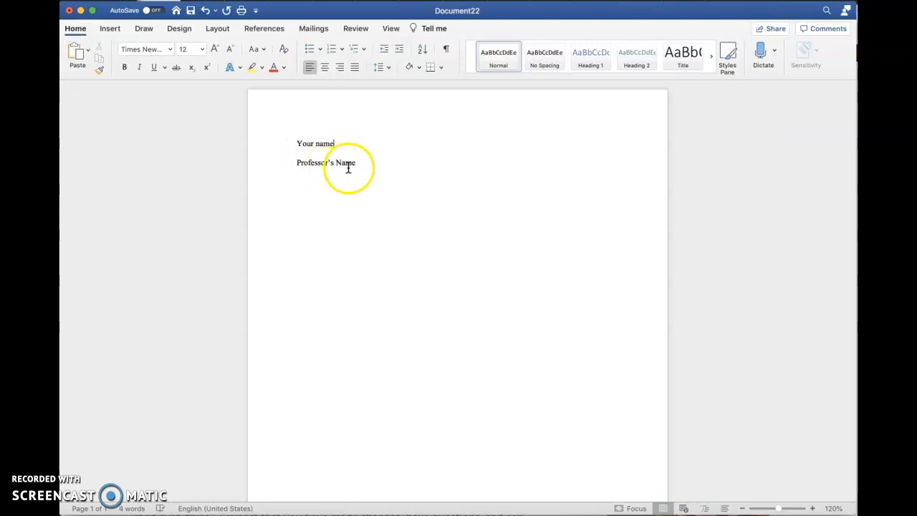
{"action": "left_click", "coordinate": [362, 163]}
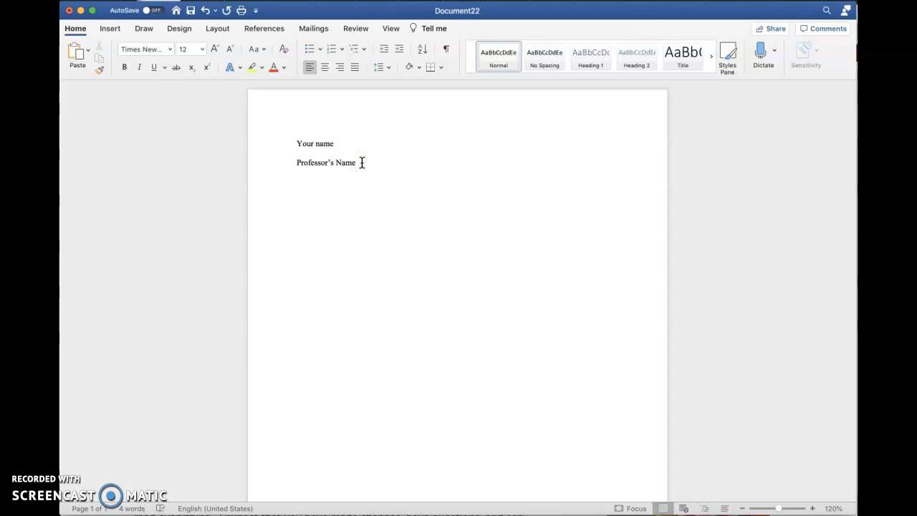
Add the course line 'EngC 0900-11', correcting its last digit.
{"action": "type", "text": "EngC 0900-"}
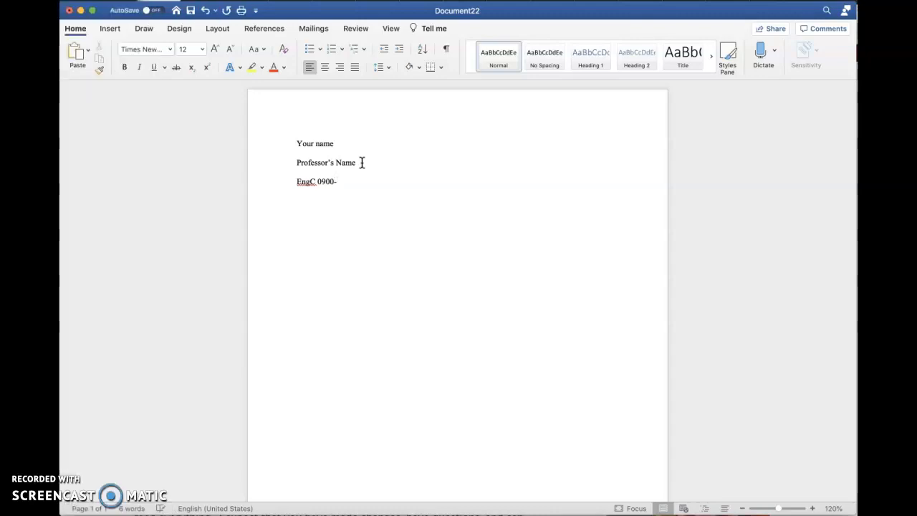
{"action": "type", "text": "12"}
{"action": "key", "text": "BackSpace"}
{"action": "type", "text": "1"}
{"action": "key", "text": "Return"}
Add the date line '23 September 2020', removing the comma after September.
{"action": "type", "text": "23"}
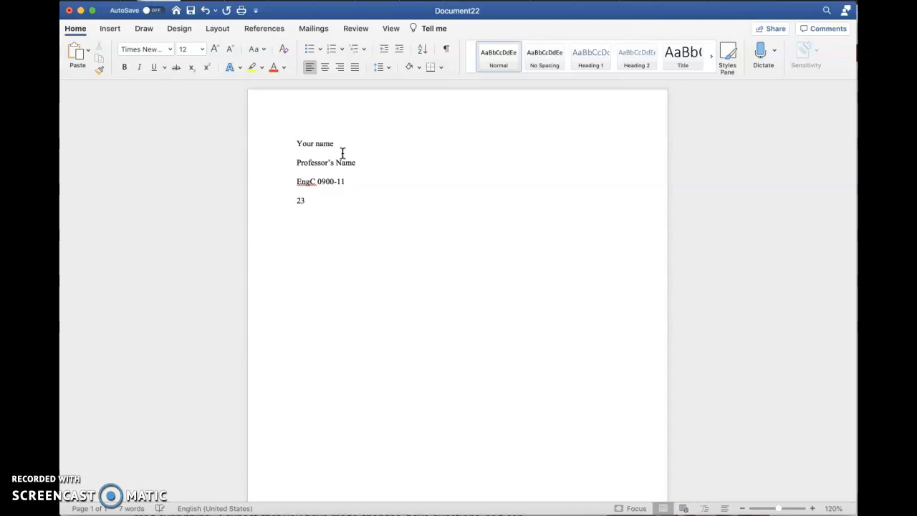
{"action": "type", "text": " S"}
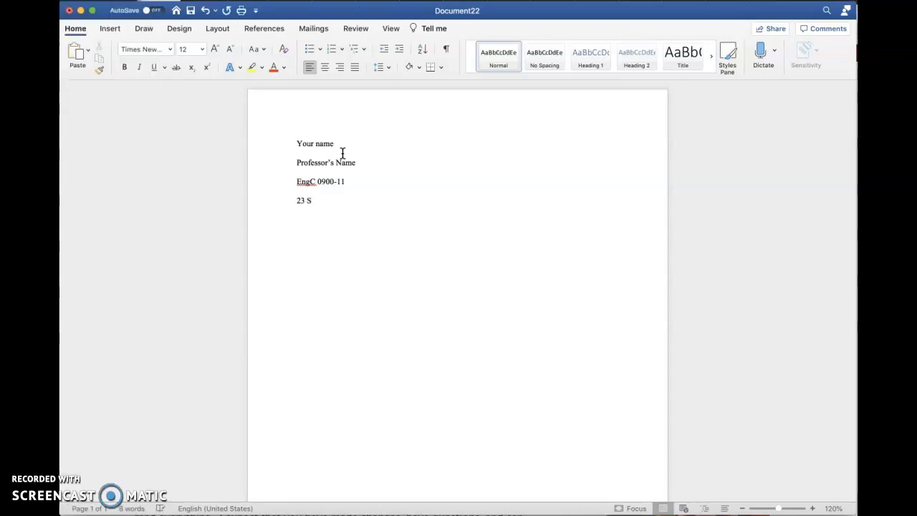
{"action": "type", "text": "eptember, 2020"}
{"action": "left_click", "coordinate": [345, 203]}
{"action": "key", "text": "BackSpace"}
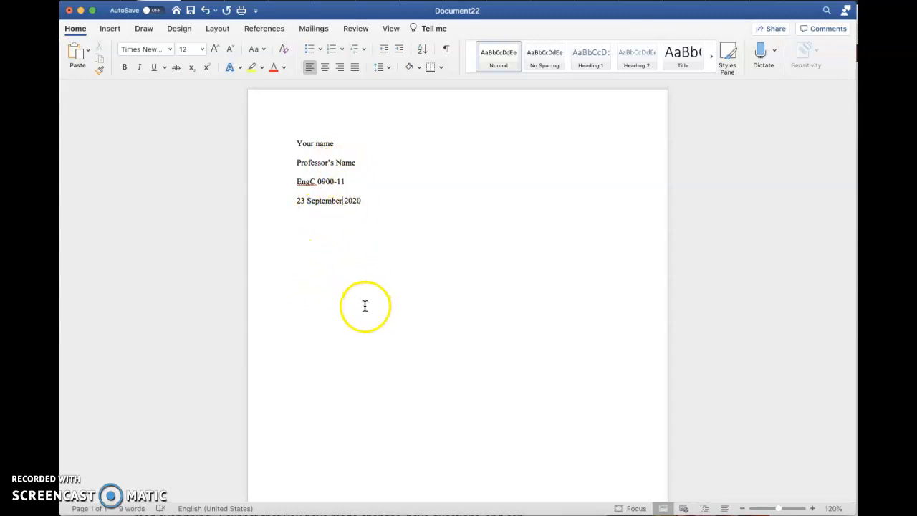
{"action": "left_click", "coordinate": [320, 237]}
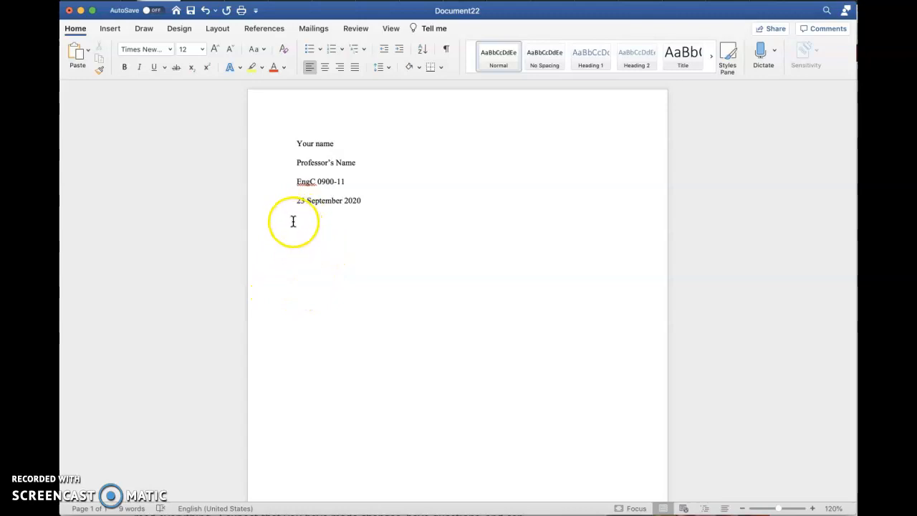
{"action": "left_click", "coordinate": [284, 263]}
{"action": "left_click", "coordinate": [297, 231]}
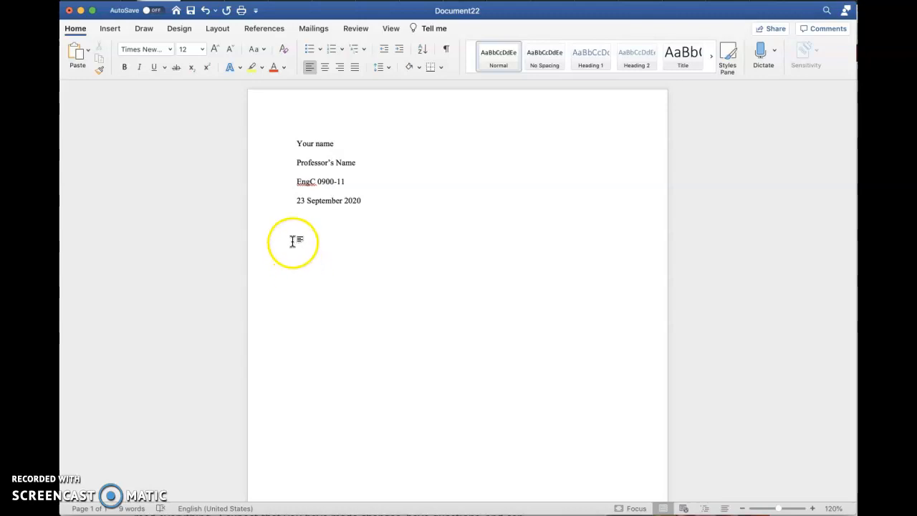
{"action": "left_click", "coordinate": [332, 334]}
Type a centered 'Title of Paper' and set the next line back to left alignment.
{"action": "left_click", "coordinate": [325, 67]}
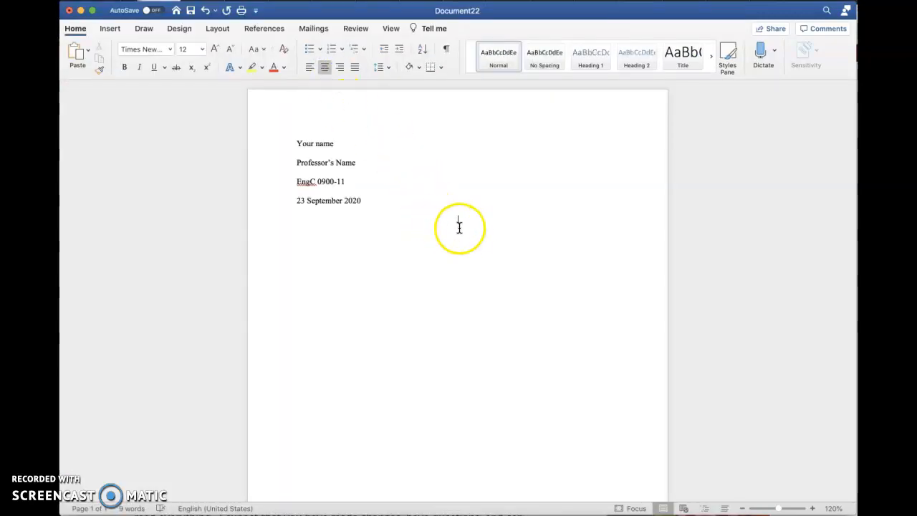
{"action": "type", "text": "k"}
{"action": "key", "text": "BackSpace"}
{"action": "type", "text": "Title o"}
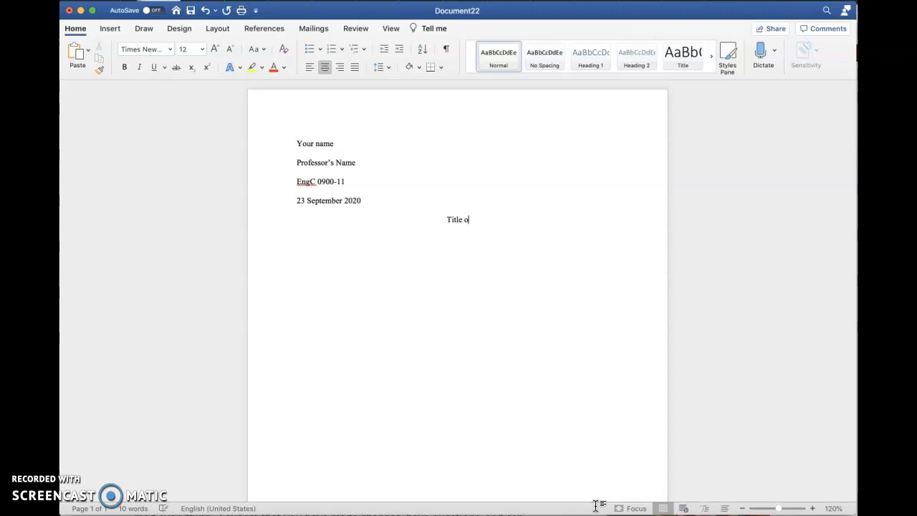
{"action": "type", "text": "f Paper"}
{"action": "key", "text": "Return"}
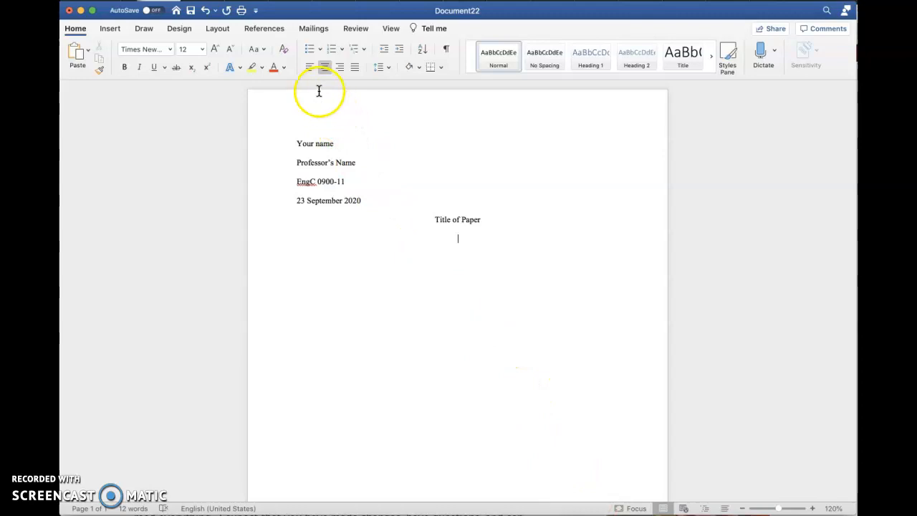
{"action": "left_click", "coordinate": [309, 68]}
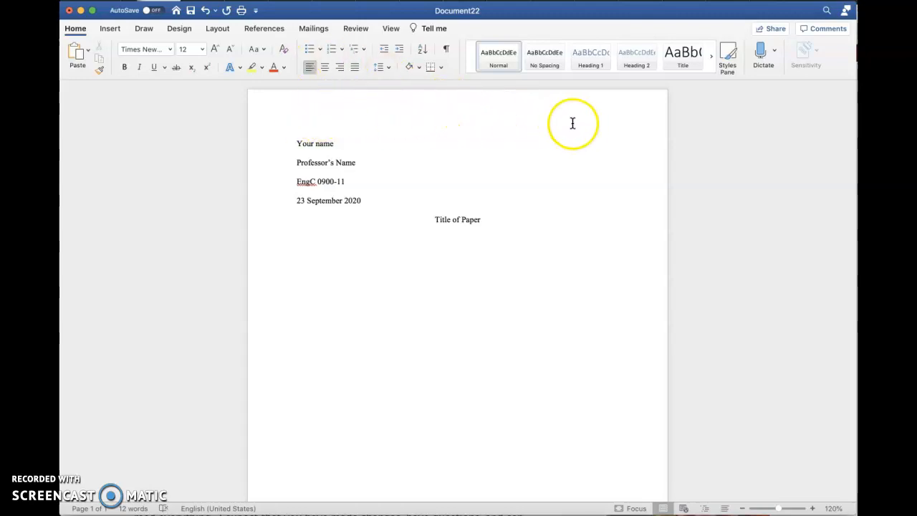
Right-align the page header, type 'Last Name 1' in it, and close the header.
{"action": "double_click", "coordinate": [473, 113]}
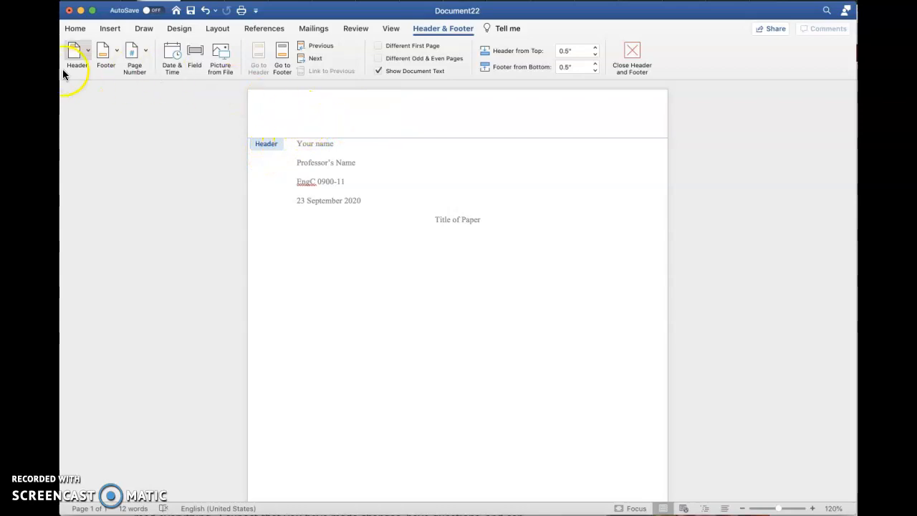
{"action": "left_click", "coordinate": [464, 113]}
{"action": "left_click", "coordinate": [467, 187]}
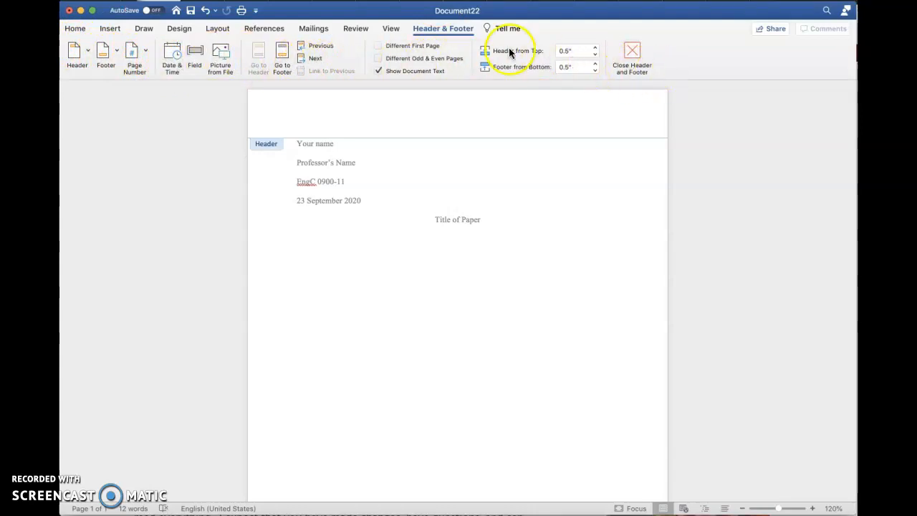
{"action": "left_click", "coordinate": [75, 31]}
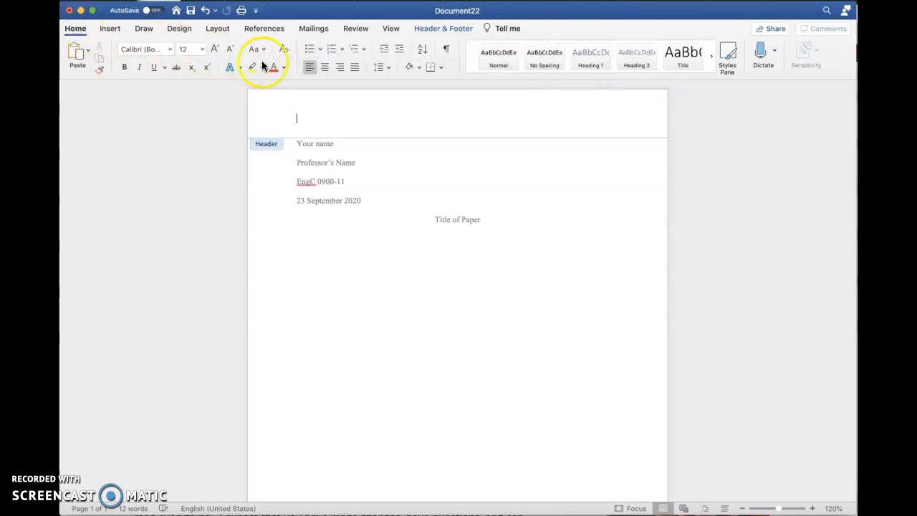
{"action": "left_click", "coordinate": [309, 69]}
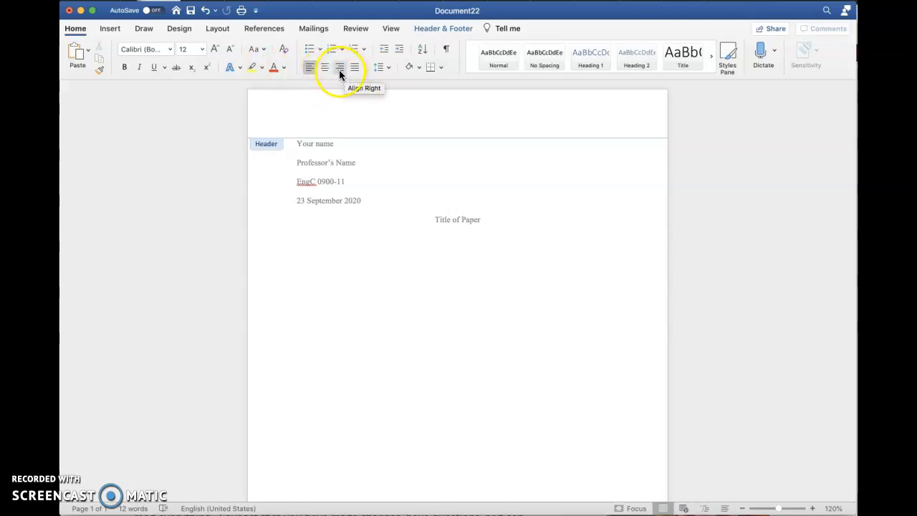
{"action": "left_click", "coordinate": [339, 68]}
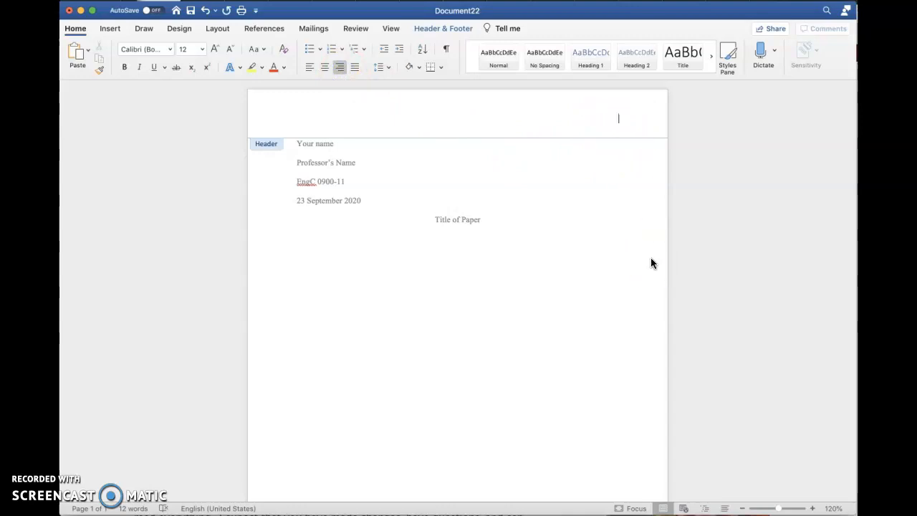
{"action": "type", "text": "Last Name 1"}
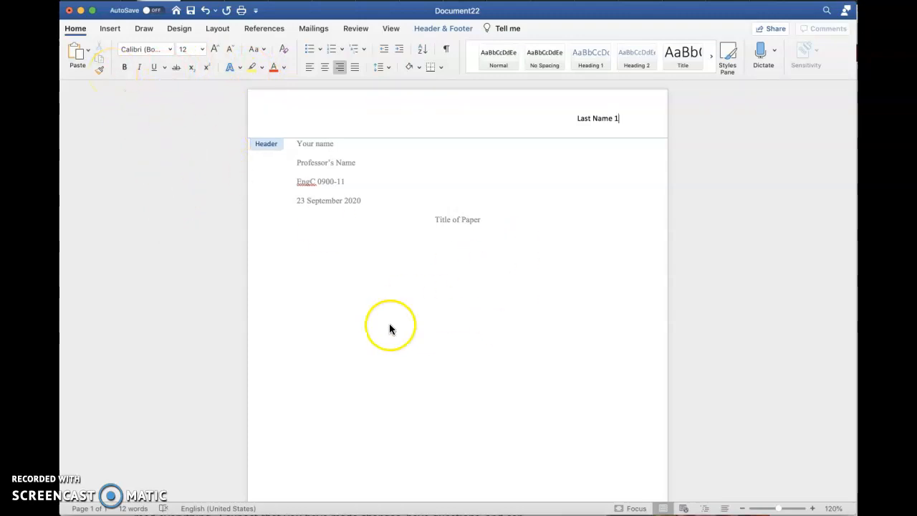
{"action": "double_click", "coordinate": [372, 227]}
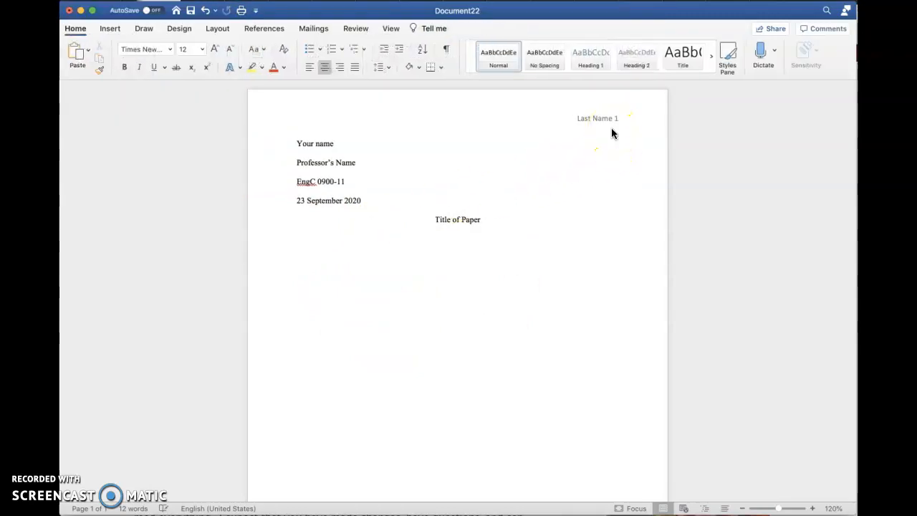
{"action": "scroll", "coordinate": [476, 304], "scroll_direction": "down", "scroll_amount": 1}
Add blank lines below the title, then delete them back to a single page.
{"action": "scroll", "coordinate": [477, 304], "scroll_direction": "down", "scroll_amount": 3}
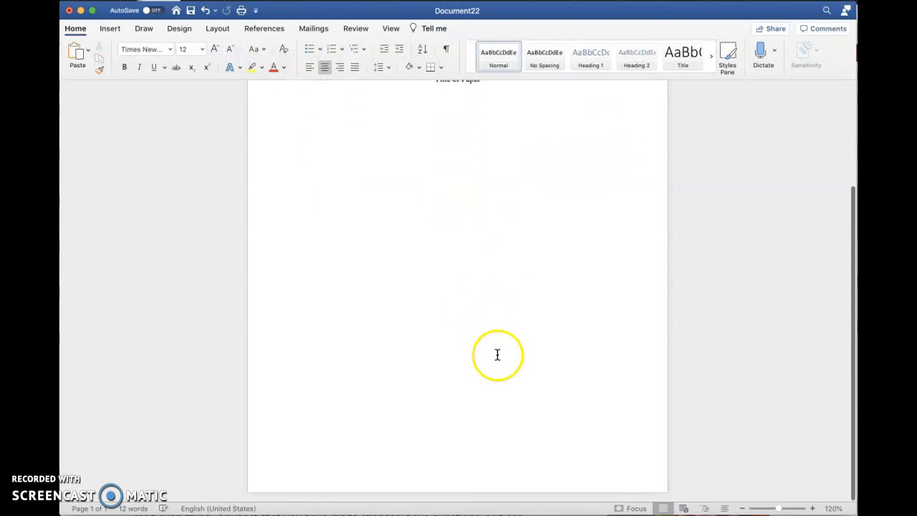
{"action": "scroll", "coordinate": [498, 126], "scroll_direction": "up", "scroll_amount": 1}
{"action": "left_click", "coordinate": [495, 97]}
{"action": "key", "text": "Return"}
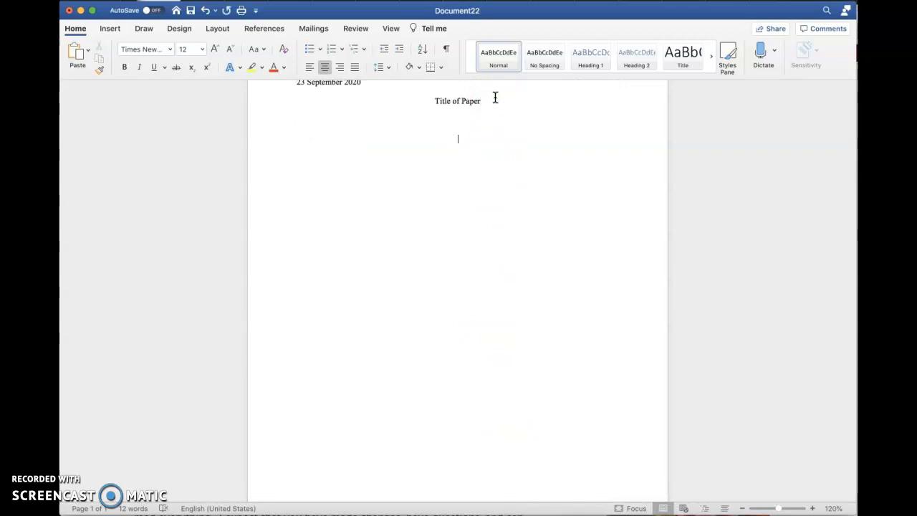
{"action": "key", "text": "Return"}
{"action": "key", "text": "Return"}
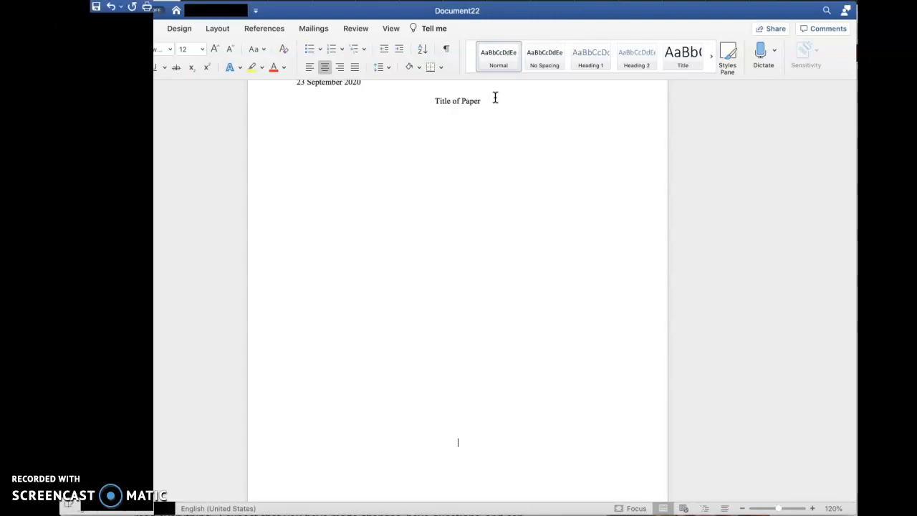
{"action": "key", "text": "Return"}
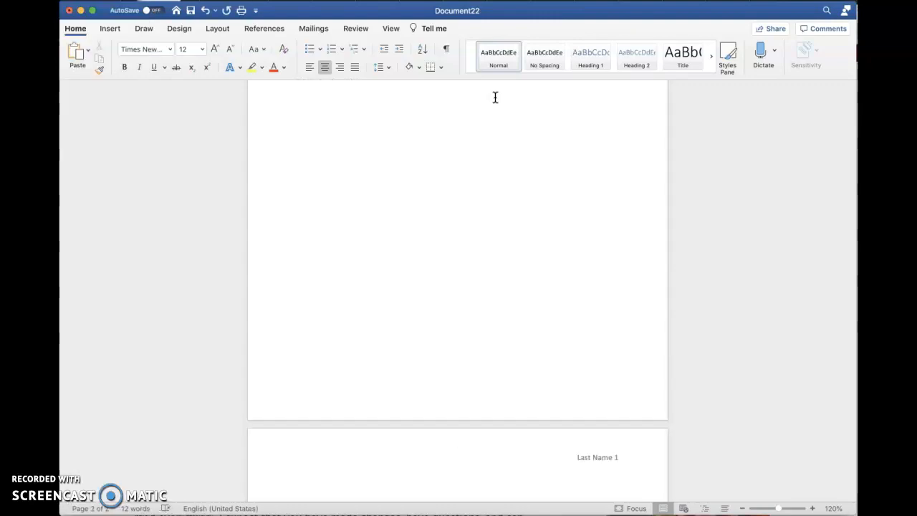
{"action": "key", "text": "BackSpace"}
{"action": "key", "text": "BackSpace"}
{"action": "key", "text": "BackSpace"}
{"action": "key", "text": "BackSpace"}
{"action": "key", "text": "BackSpace"}
{"action": "key", "text": "BackSpace"}
{"action": "key", "text": "BackSpace"}
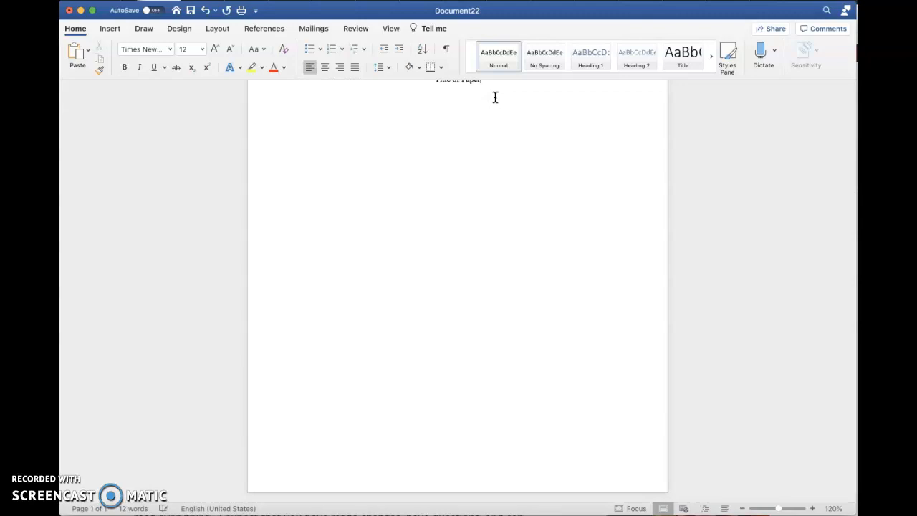
{"action": "key", "text": "BackSpace"}
{"action": "scroll", "coordinate": [495, 98], "scroll_direction": "up", "scroll_amount": 5}
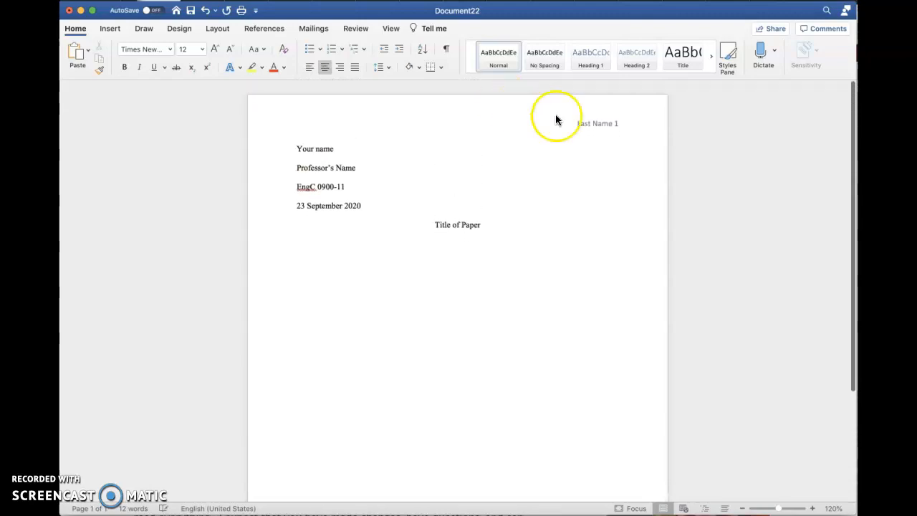
Reopen the header and select the typed 1 after 'Last Name'.
{"action": "double_click", "coordinate": [608, 120]}
{"action": "left_click", "coordinate": [614, 119]}
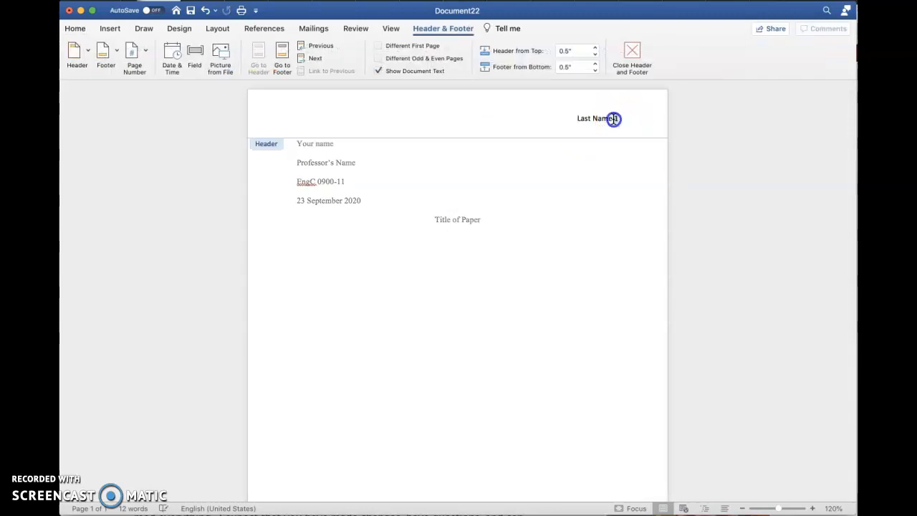
{"action": "left_click", "coordinate": [607, 143]}
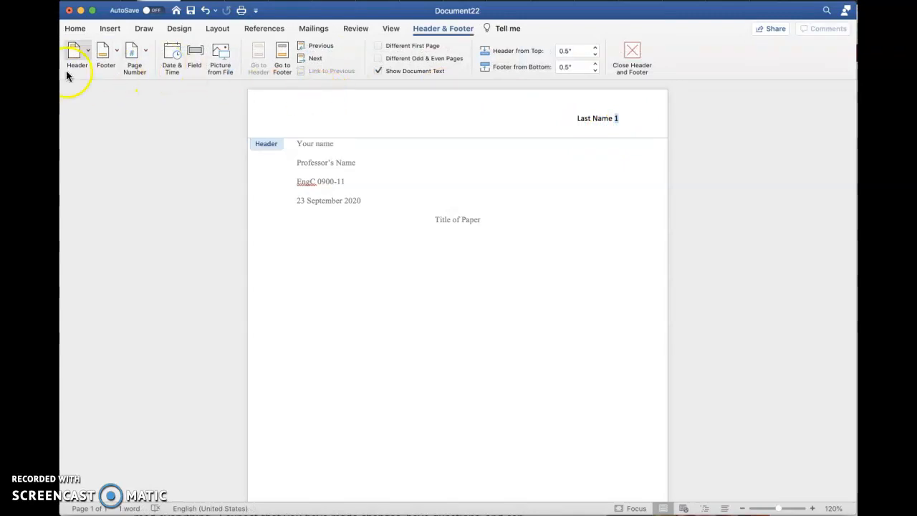
{"action": "left_click", "coordinate": [109, 28]}
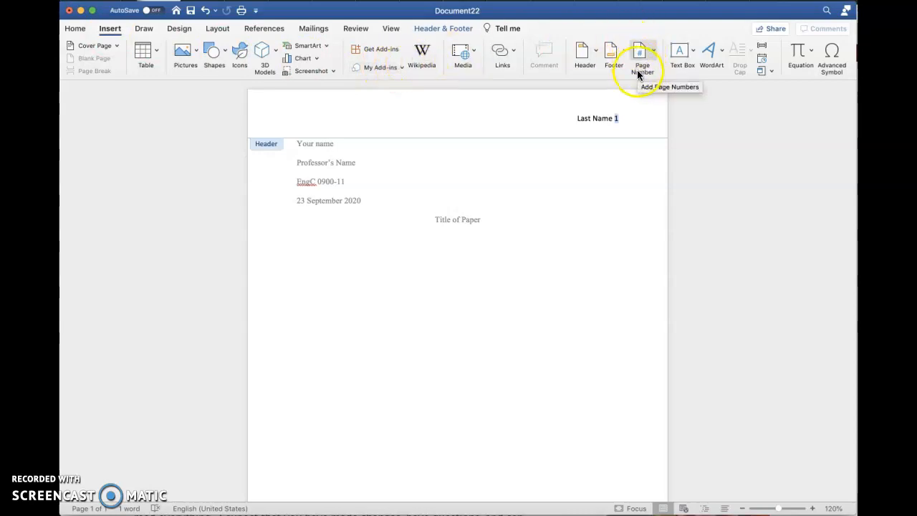
Insert a page number with Right alignment through the Page Number dialog.
{"action": "left_click", "coordinate": [652, 54]}
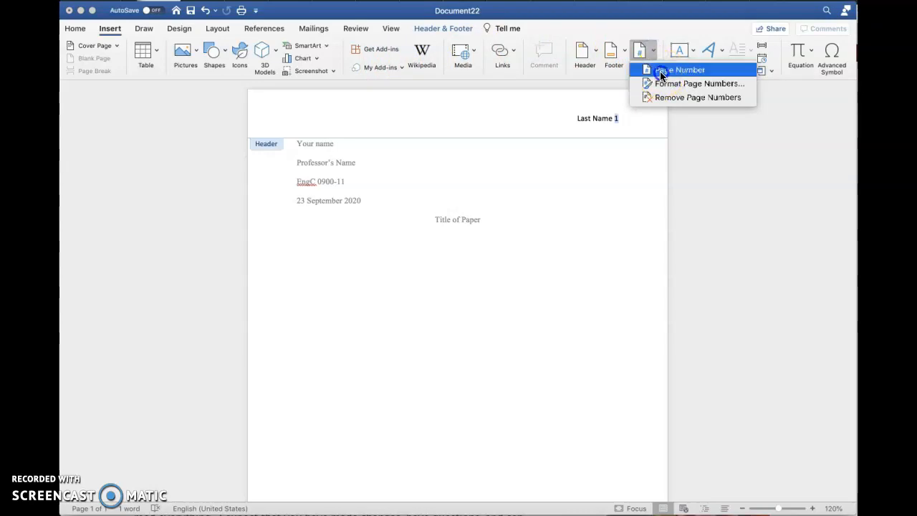
{"action": "left_click", "coordinate": [661, 72]}
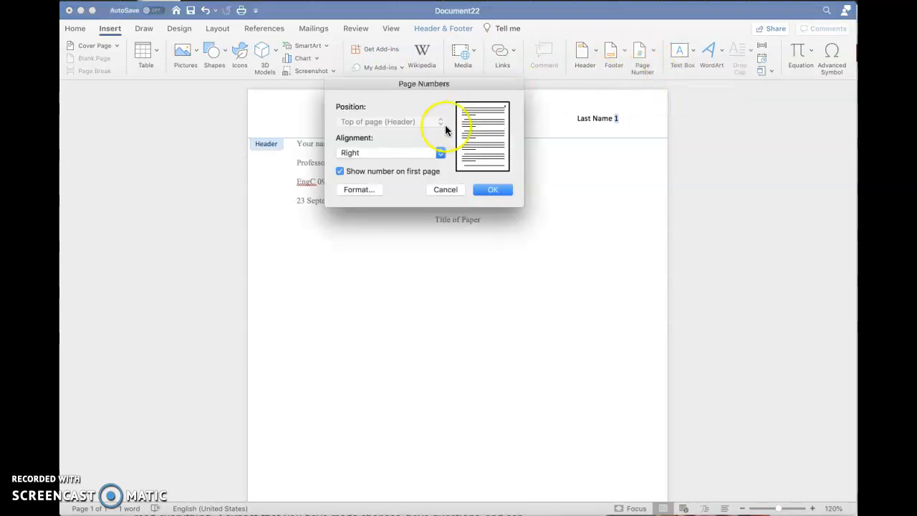
{"action": "left_click", "coordinate": [440, 155]}
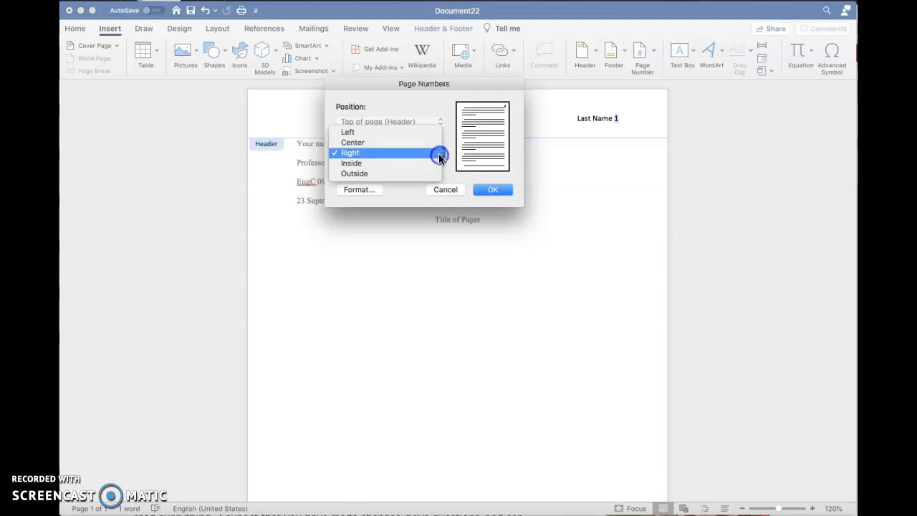
{"action": "left_click", "coordinate": [437, 139]}
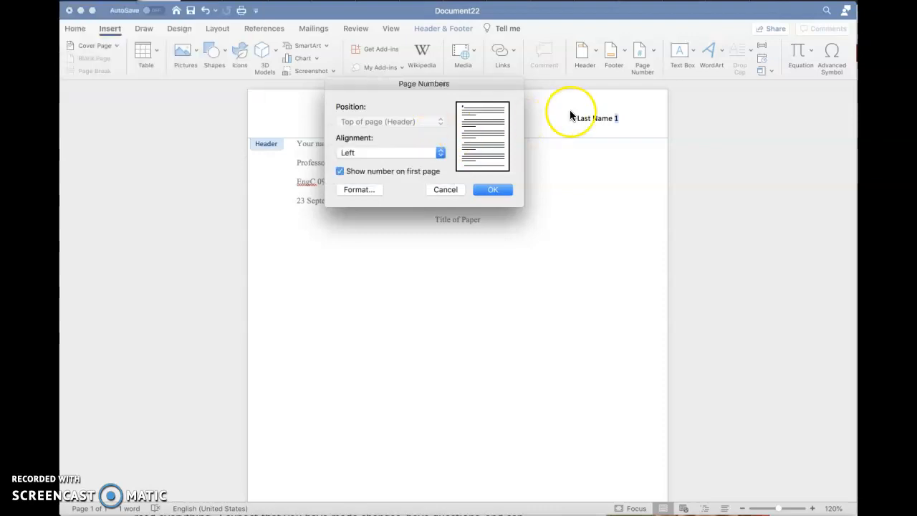
{"action": "left_click", "coordinate": [441, 152]}
{"action": "left_click", "coordinate": [430, 173]}
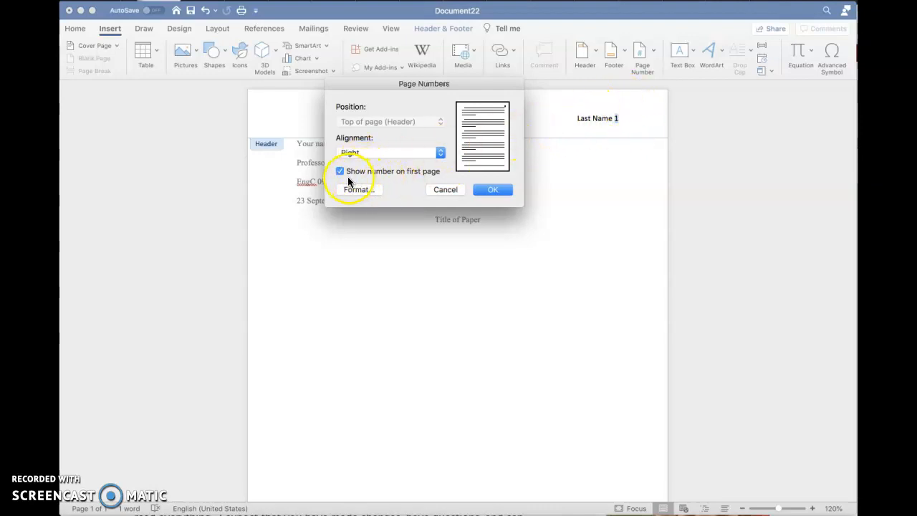
{"action": "left_click", "coordinate": [493, 190]}
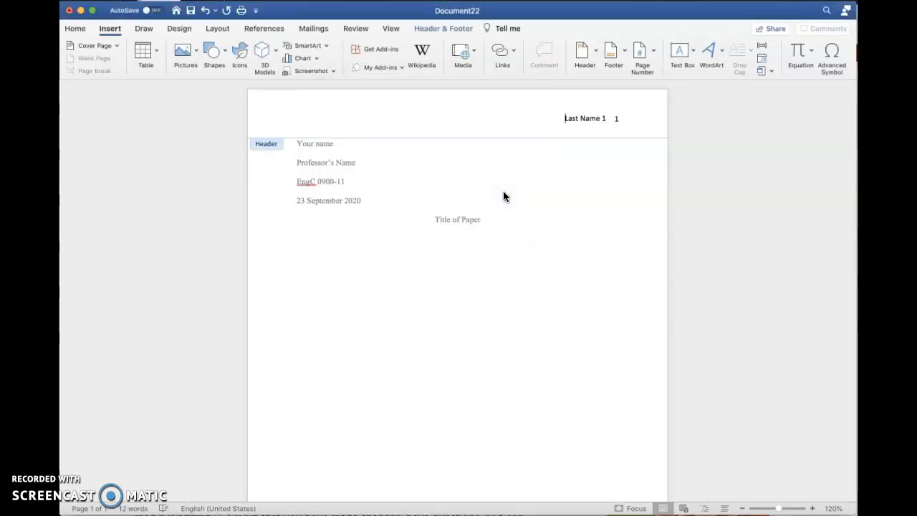
{"action": "left_click", "coordinate": [604, 119]}
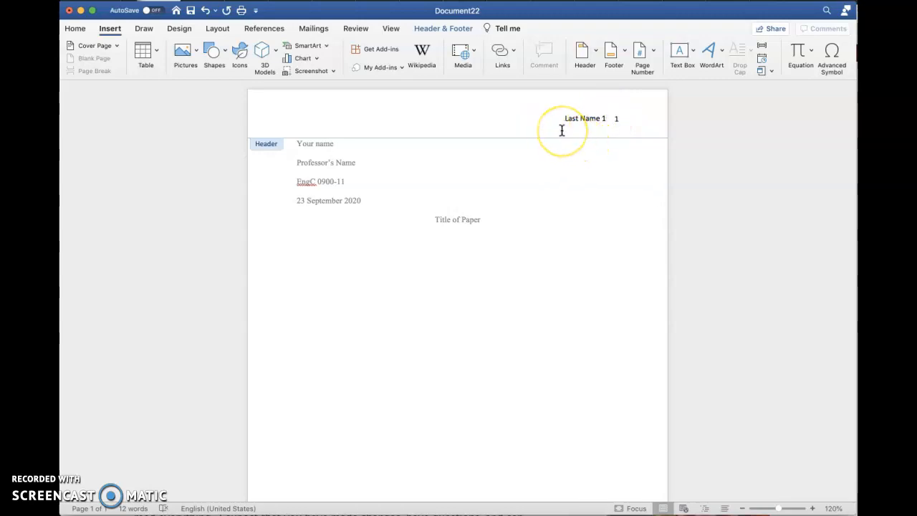
Delete the typed 1 after 'Last Name' and close the header.
{"action": "key", "text": "BackSpace"}
{"action": "left_click", "coordinate": [603, 129]}
{"action": "double_click", "coordinate": [455, 308]}
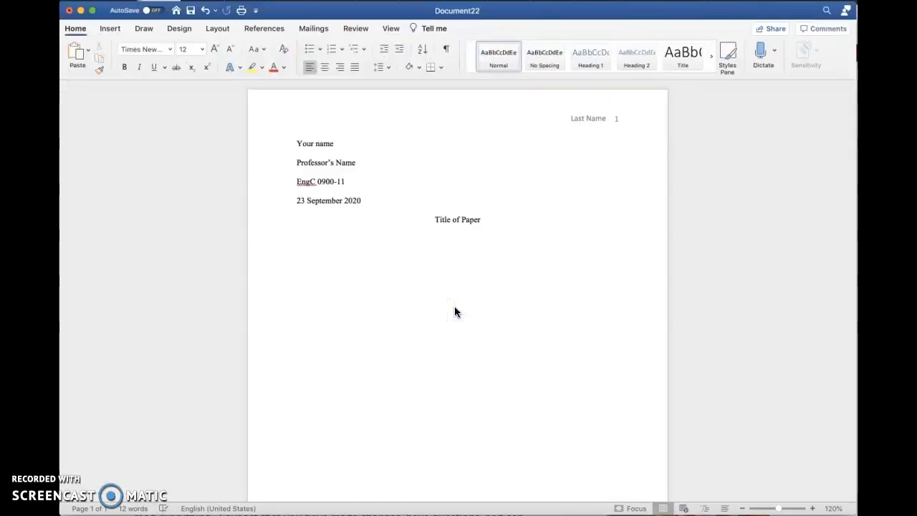
Add empty lines below the title until the document reaches page 2.
{"action": "left_click", "coordinate": [328, 268]}
{"action": "key", "text": "Return"}
{"action": "key", "text": "Return"}
{"action": "key", "text": "Return"}
{"action": "key", "text": "Return"}
{"action": "key", "text": "Return"}
{"action": "key", "text": "Return"}
{"action": "key", "text": "Return"}
{"action": "key", "text": "Return"}
{"action": "key", "text": "Return"}
{"action": "key", "text": "Return"}
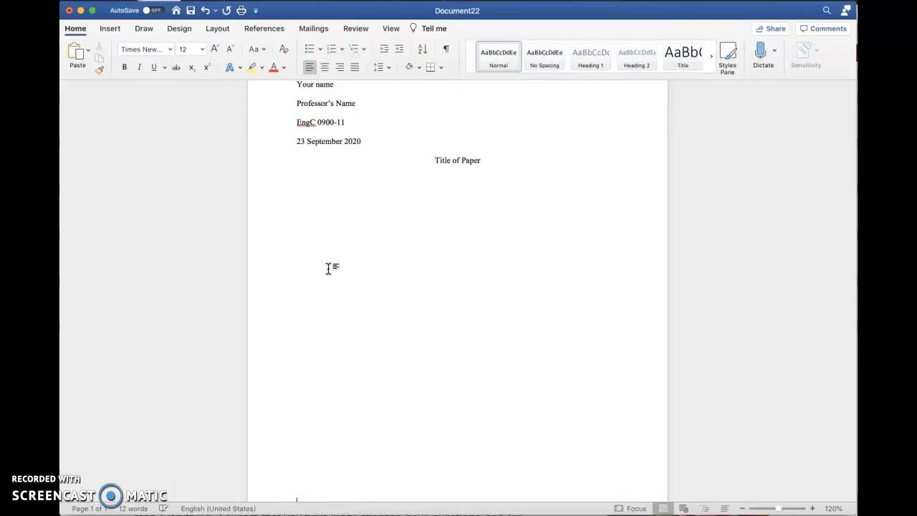
{"action": "key", "text": "Return"}
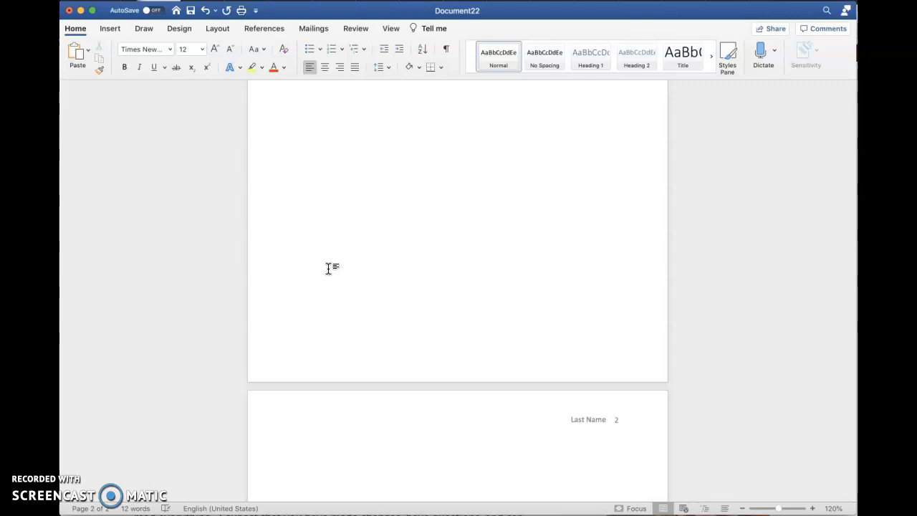
{"action": "scroll", "coordinate": [328, 268], "scroll_direction": "up", "scroll_amount": 10}
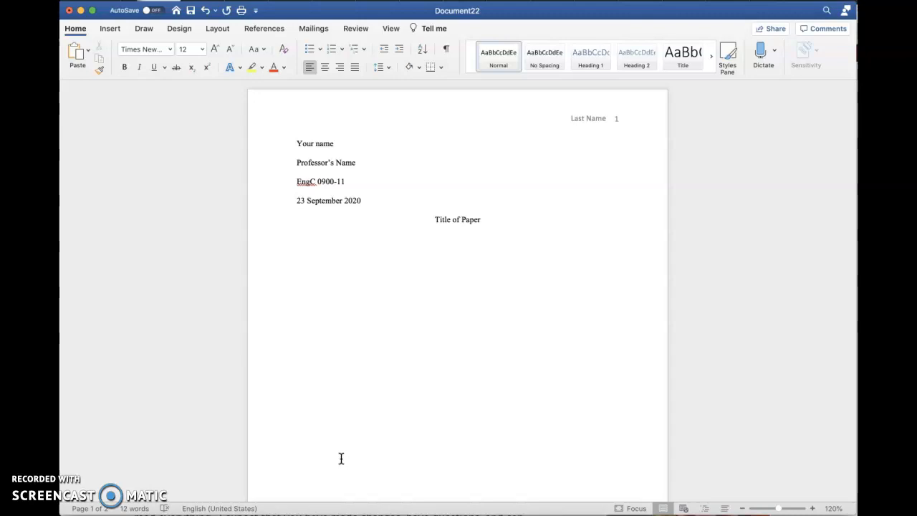
Type the left-aligned first body line 'Start typing your paper here!' below the title.
{"action": "left_click", "coordinate": [315, 258]}
{"action": "key", "text": "super+e"}
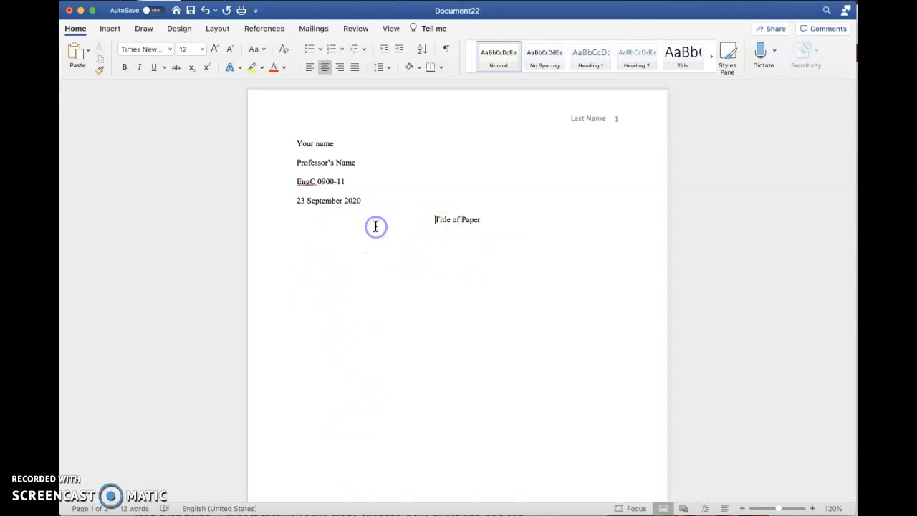
{"action": "key", "text": "super+l"}
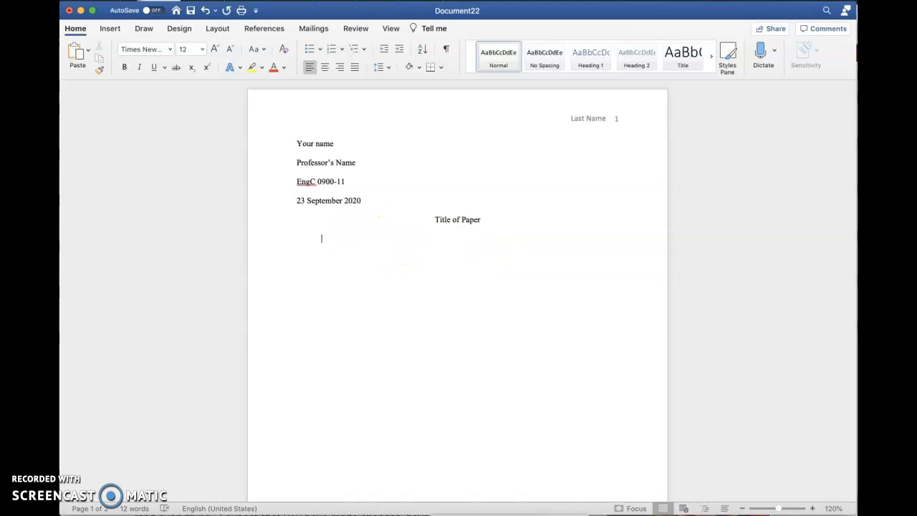
{"action": "type", "text": "Start typing your paper here!"}
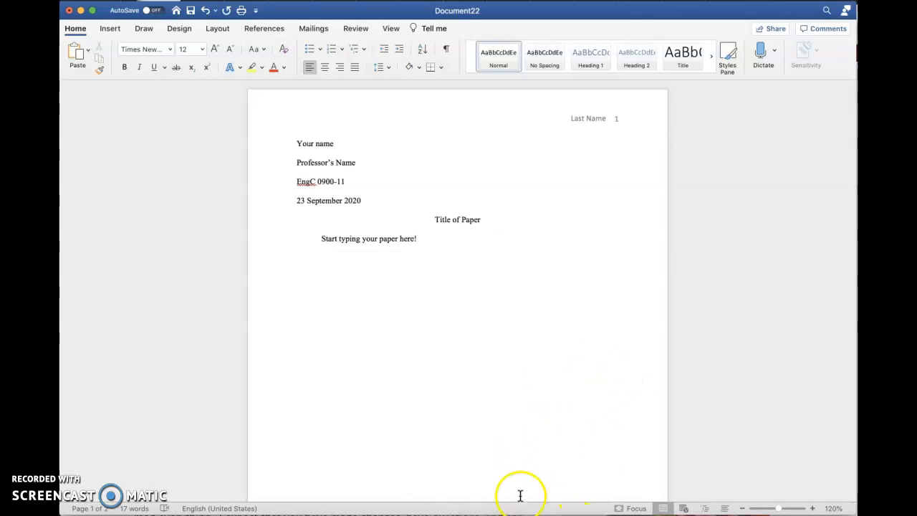
Google 'the purdue owl mla' in a new Firefox tab and open the MLA Formatting and Style Guide.
{"action": "left_click", "coordinate": [81, 12]}
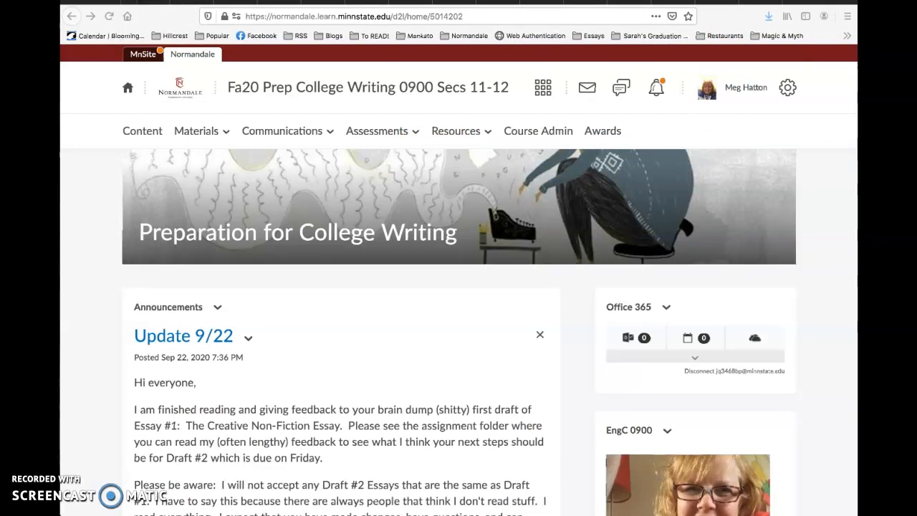
{"action": "key", "text": "super+t"}
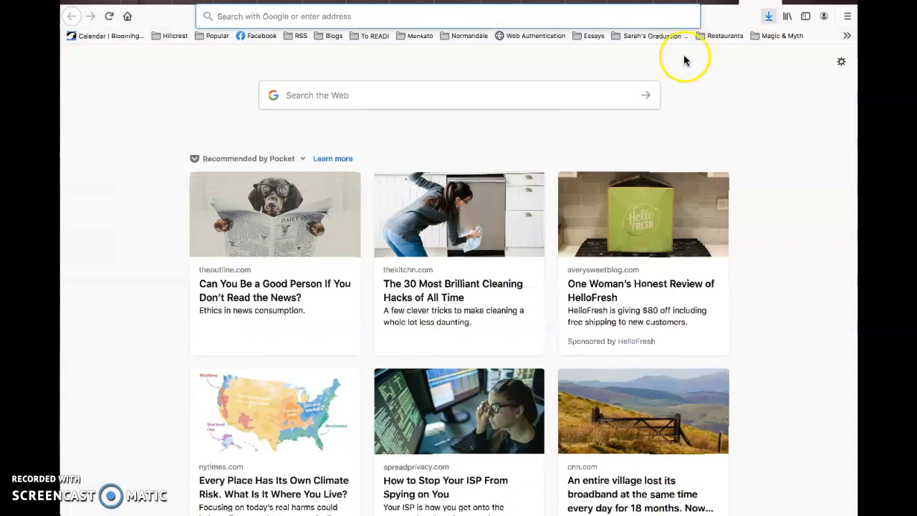
{"action": "left_click", "coordinate": [294, 98]}
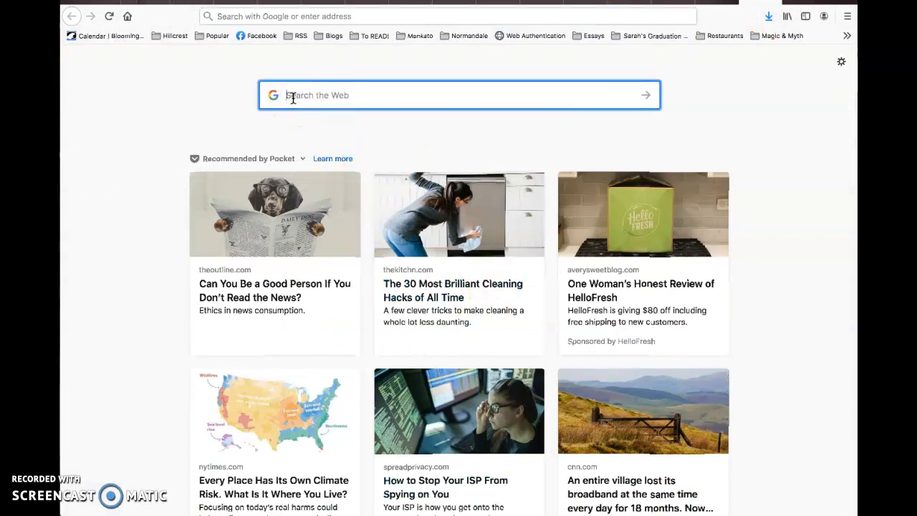
{"action": "type", "text": "Purdu"}
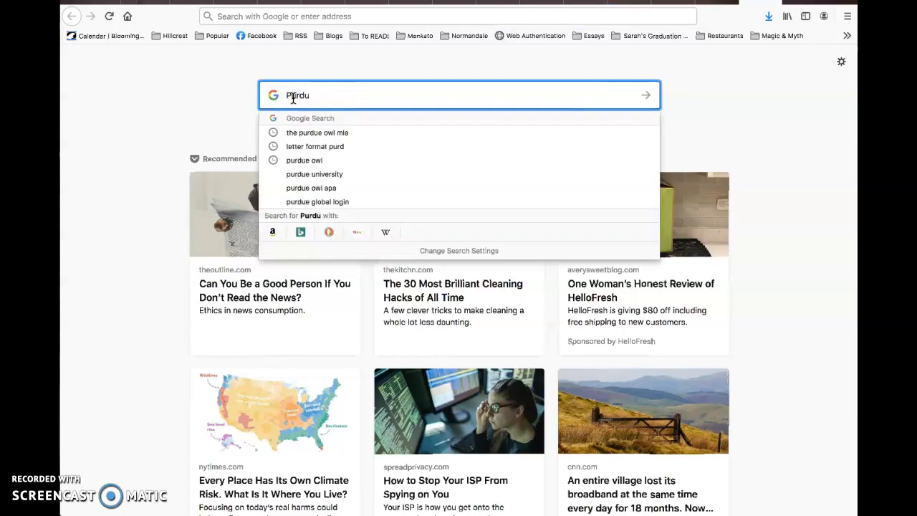
{"action": "type", "text": "e Owl"}
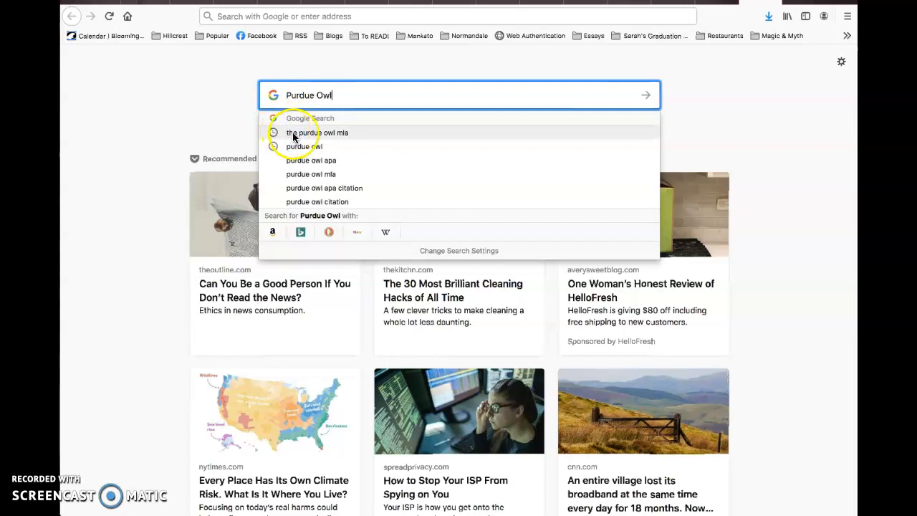
{"action": "left_click", "coordinate": [343, 135]}
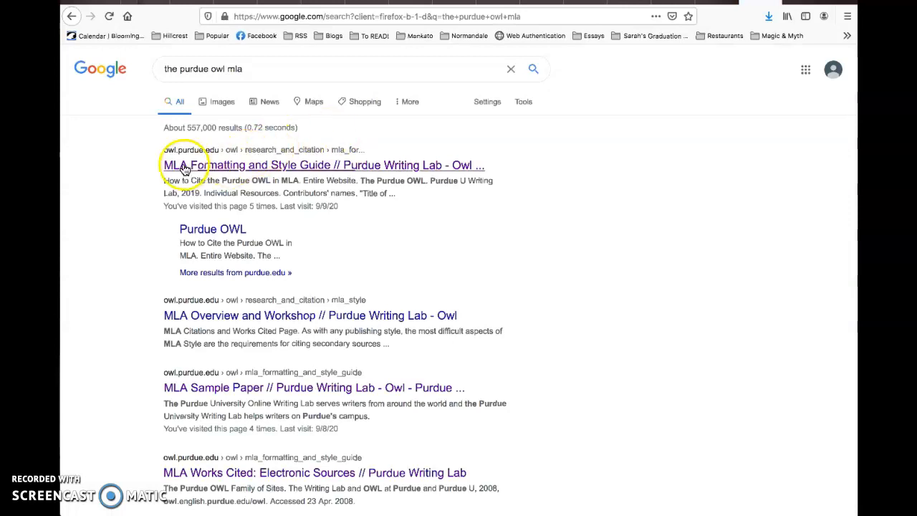
{"action": "left_click", "coordinate": [279, 169]}
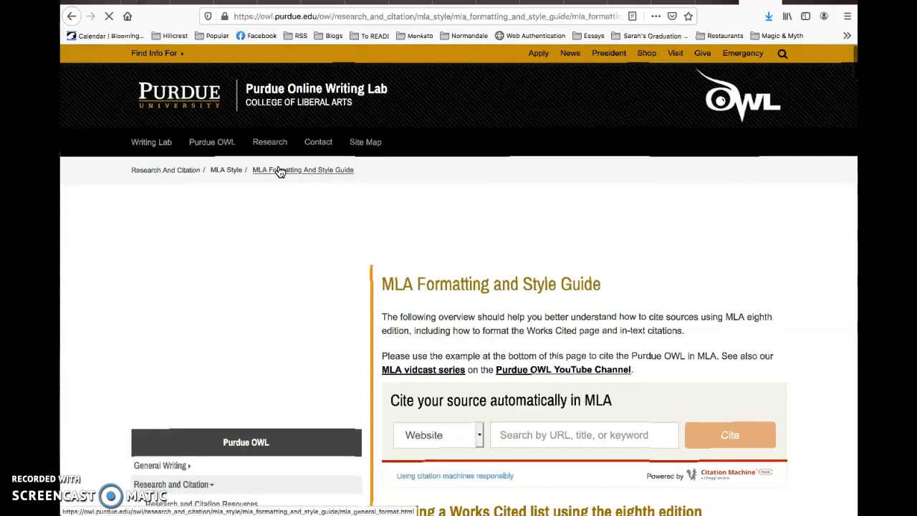
{"action": "scroll", "coordinate": [501, 308], "scroll_direction": "down", "scroll_amount": 5}
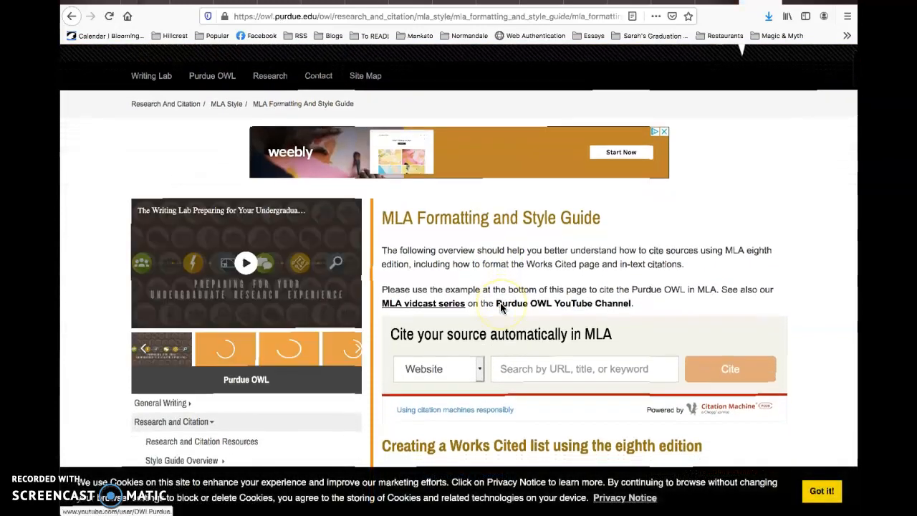
{"action": "scroll", "coordinate": [500, 304], "scroll_direction": "down", "scroll_amount": 6}
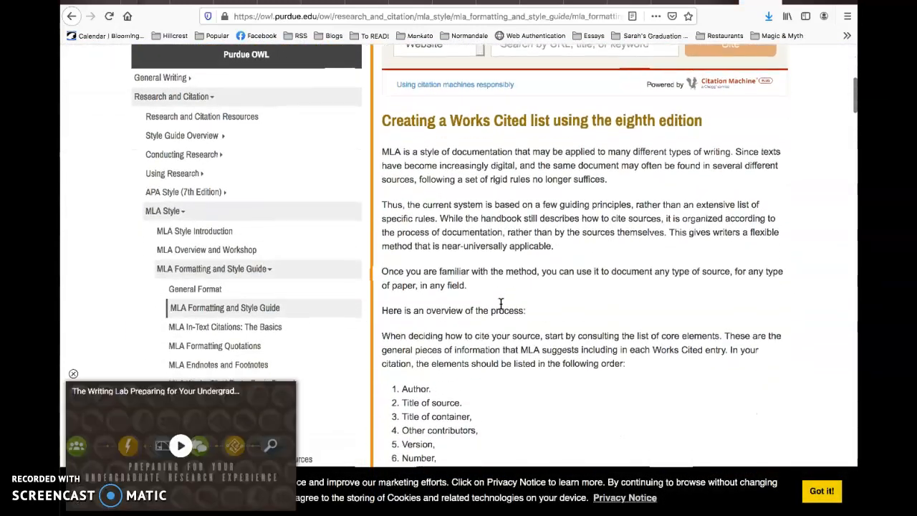
{"action": "scroll", "coordinate": [501, 304], "scroll_direction": "up", "scroll_amount": 5}
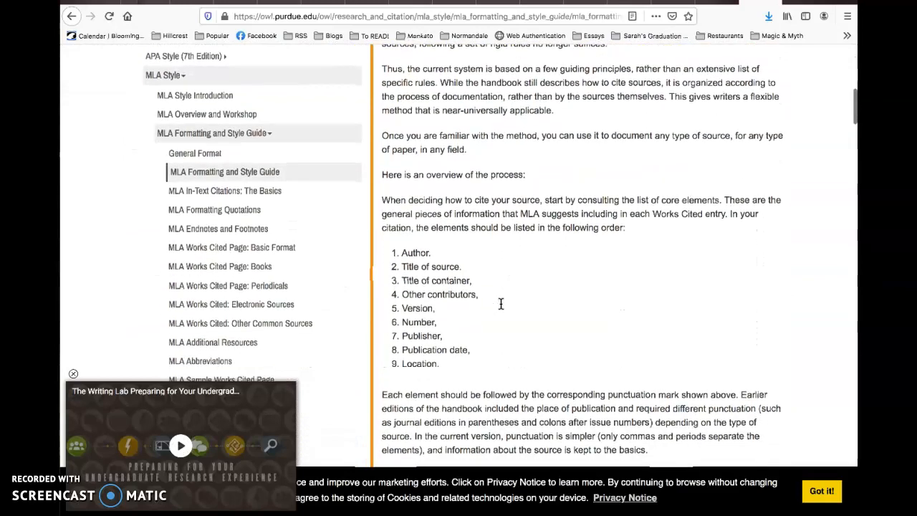
{"action": "scroll", "coordinate": [501, 304], "scroll_direction": "up", "scroll_amount": 1}
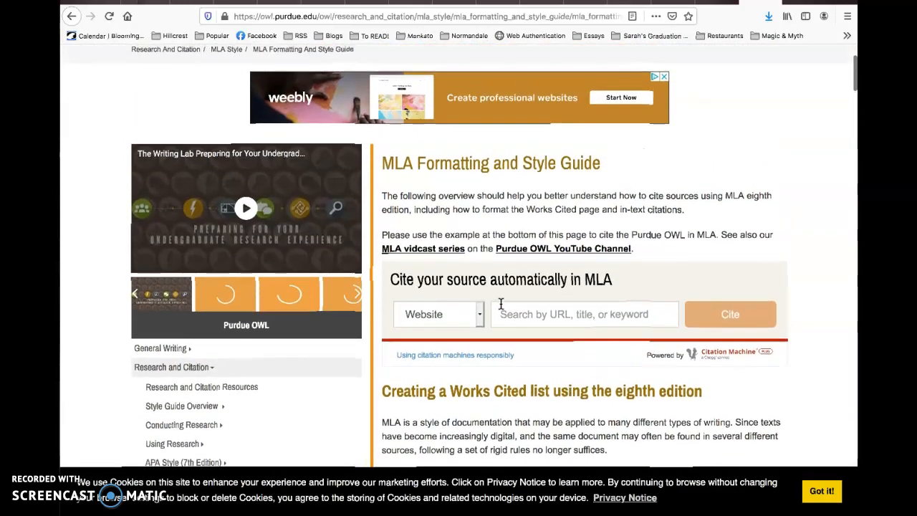
{"action": "scroll", "coordinate": [501, 304], "scroll_direction": "down", "scroll_amount": 6}
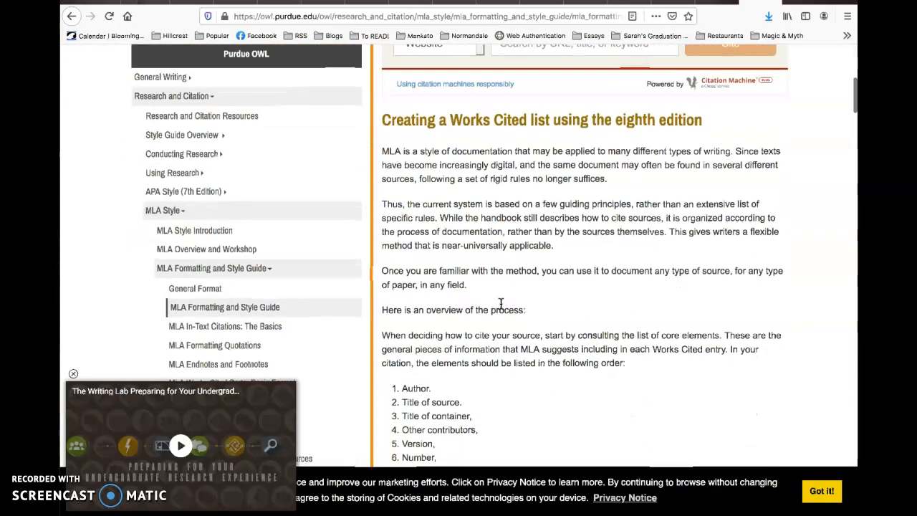
{"action": "scroll", "coordinate": [501, 304], "scroll_direction": "down", "scroll_amount": 2}
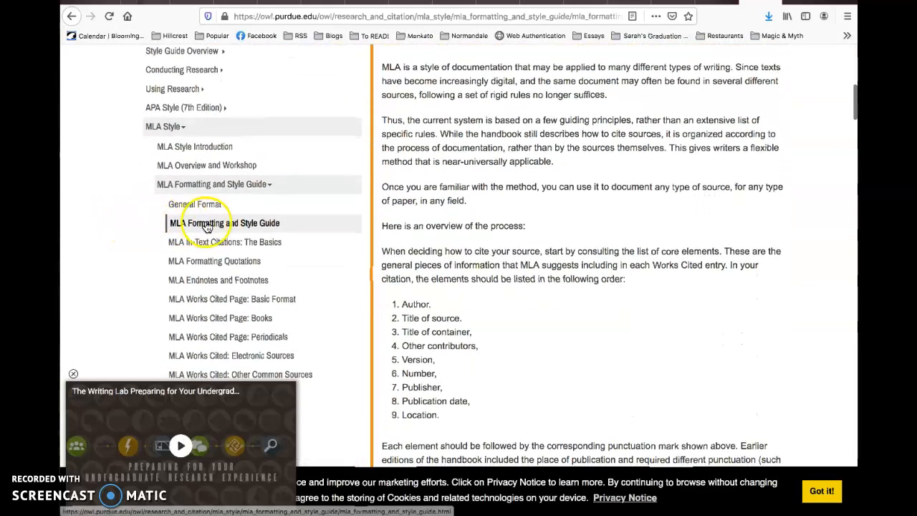
Open the MLA General Format page and close its floating video player.
{"action": "left_click", "coordinate": [204, 207]}
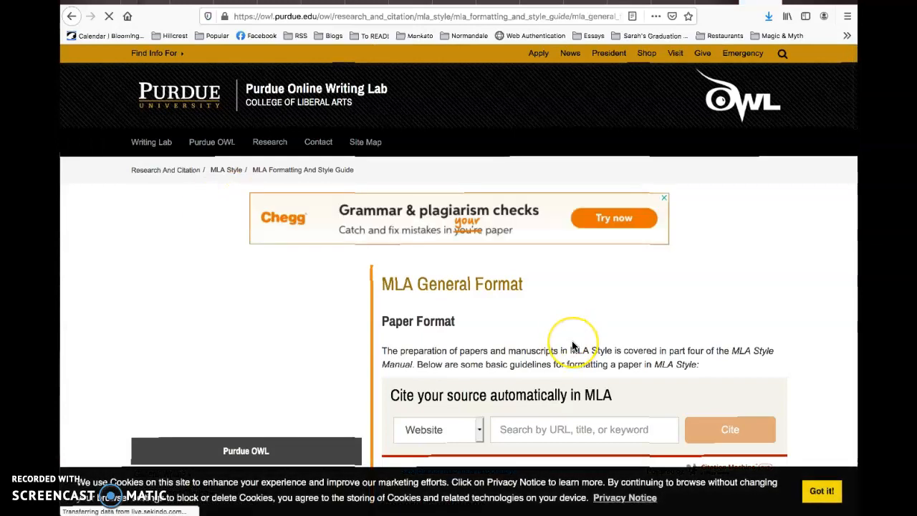
{"action": "scroll", "coordinate": [572, 341], "scroll_direction": "down", "scroll_amount": 5}
{"action": "scroll", "coordinate": [572, 340], "scroll_direction": "down", "scroll_amount": 10}
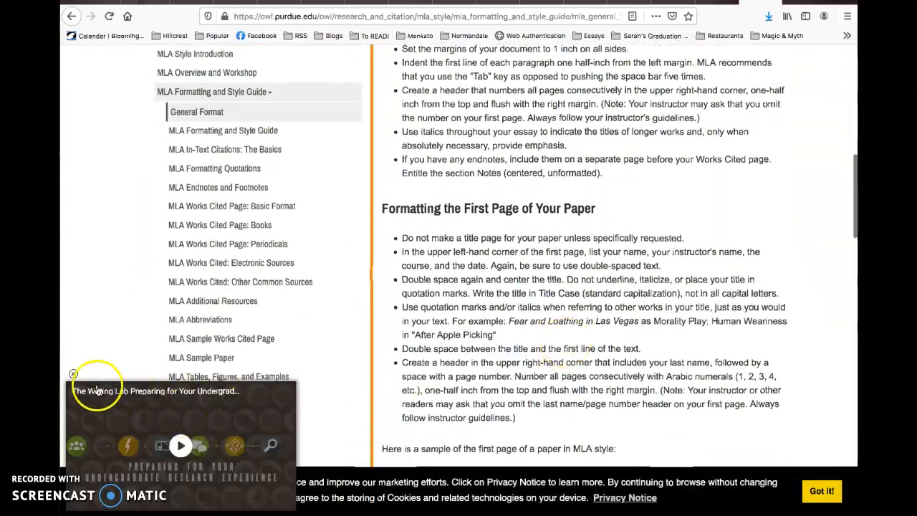
{"action": "left_click", "coordinate": [72, 375]}
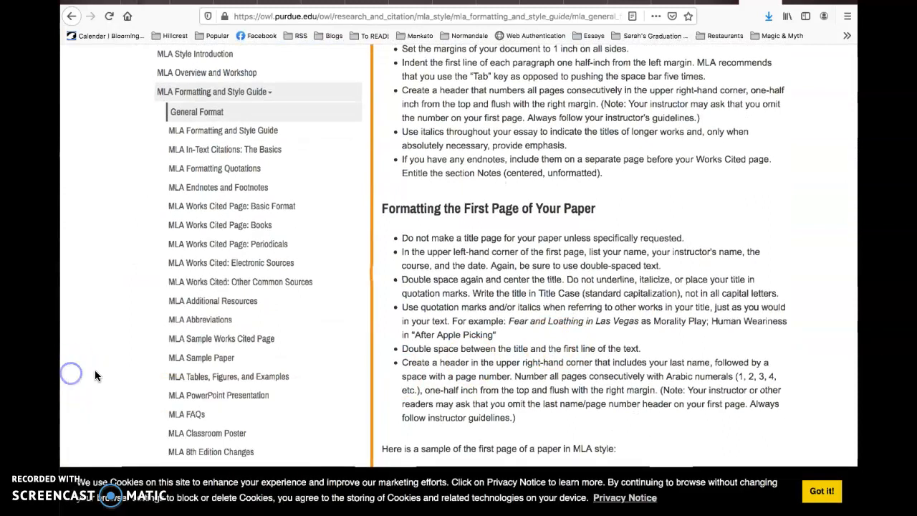
Scroll through the General Guidelines to the rules for formatting a paper's first page.
{"action": "scroll", "coordinate": [643, 319], "scroll_direction": "down", "scroll_amount": 2}
{"action": "scroll", "coordinate": [643, 316], "scroll_direction": "down", "scroll_amount": 3}
{"action": "scroll", "coordinate": [642, 318], "scroll_direction": "down", "scroll_amount": 3}
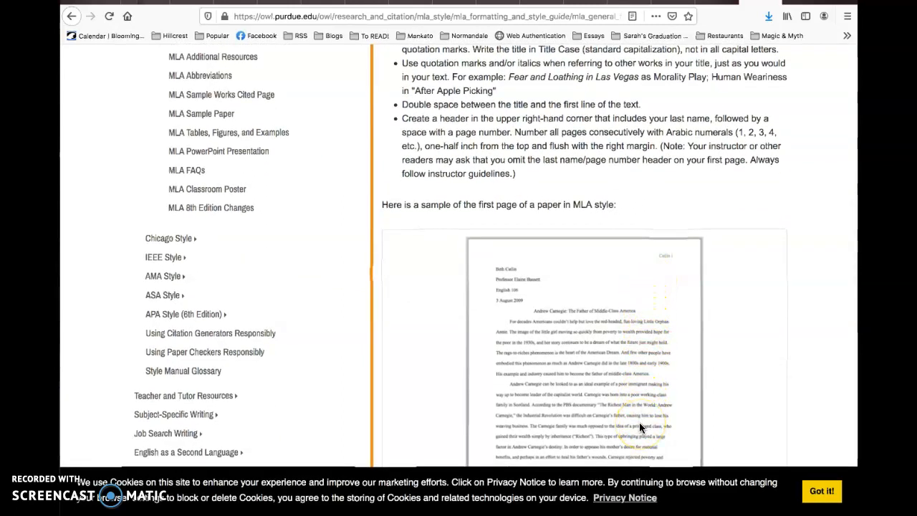
{"action": "scroll", "coordinate": [635, 364], "scroll_direction": "down", "scroll_amount": 5}
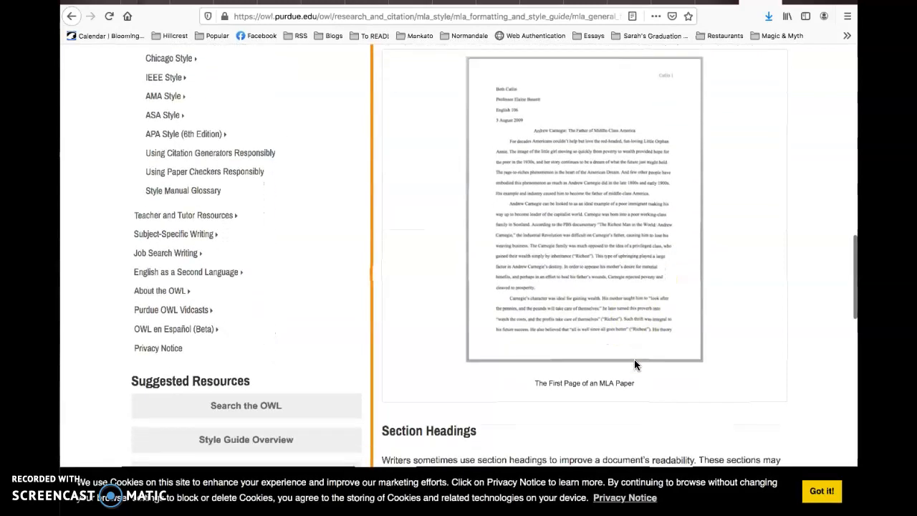
{"action": "scroll", "coordinate": [634, 365], "scroll_direction": "down", "scroll_amount": 2}
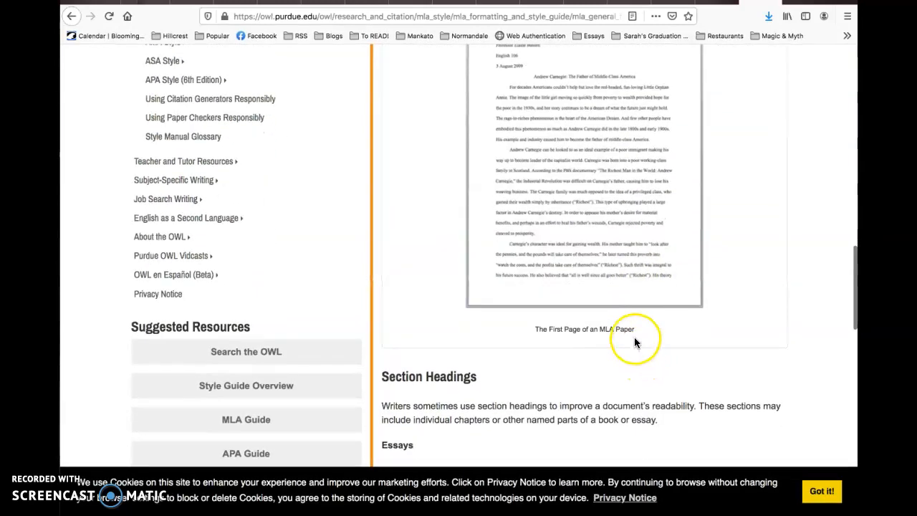
{"action": "scroll", "coordinate": [634, 342], "scroll_direction": "up", "scroll_amount": 10}
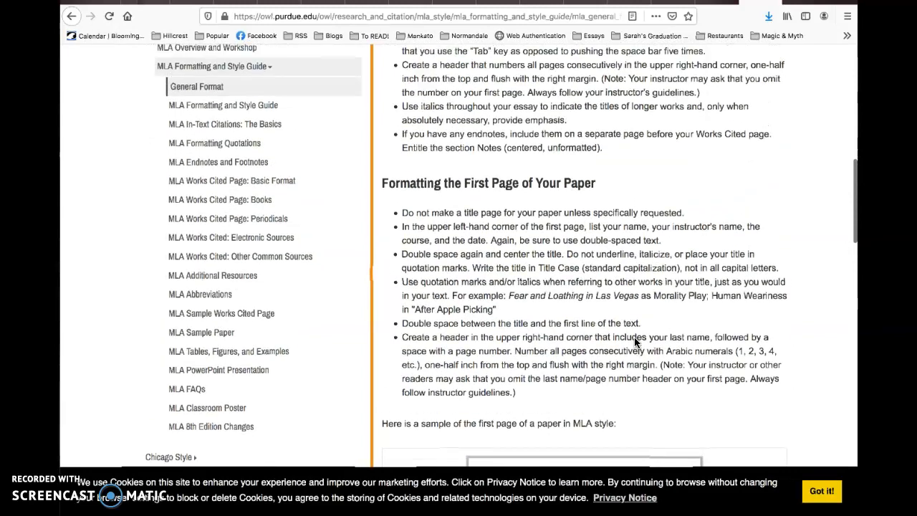
{"action": "scroll", "coordinate": [634, 342], "scroll_direction": "up", "scroll_amount": 2}
{"action": "scroll", "coordinate": [634, 343], "scroll_direction": "up", "scroll_amount": 2}
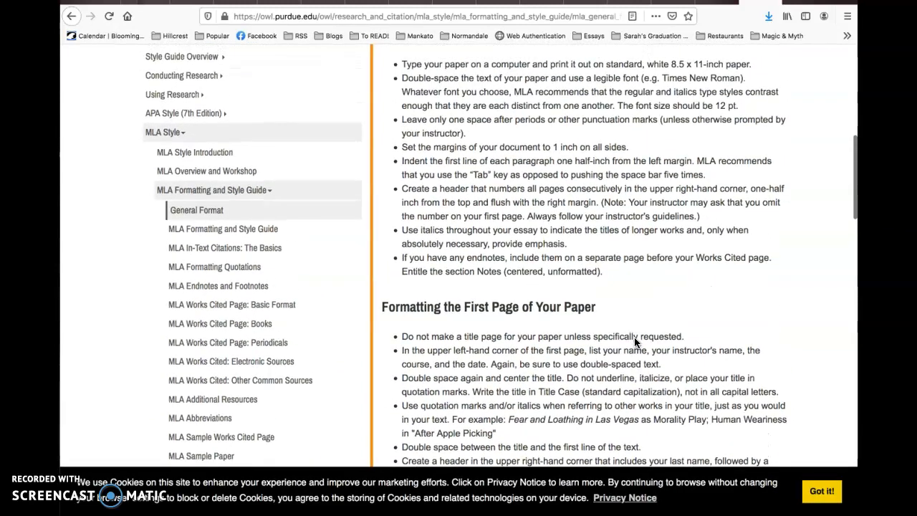
{"action": "scroll", "coordinate": [635, 343], "scroll_direction": "up", "scroll_amount": 4}
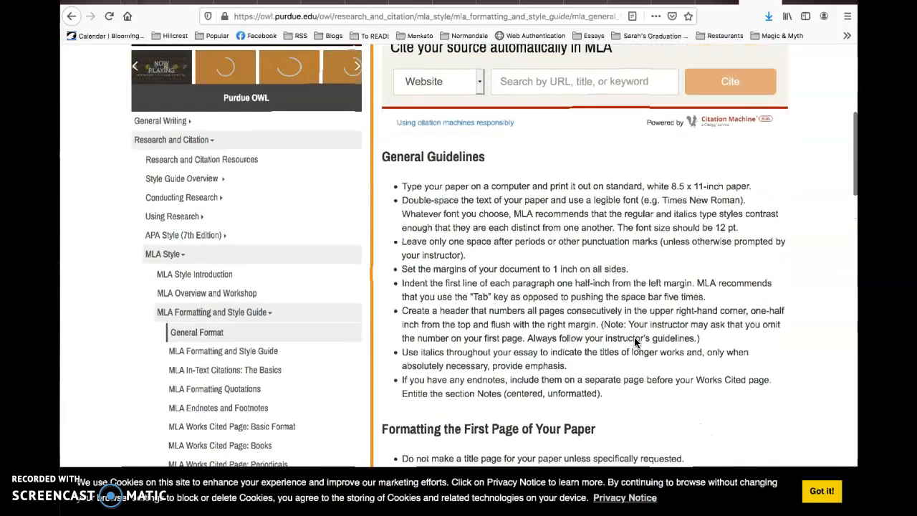
{"action": "scroll", "coordinate": [634, 342], "scroll_direction": "down", "scroll_amount": 3}
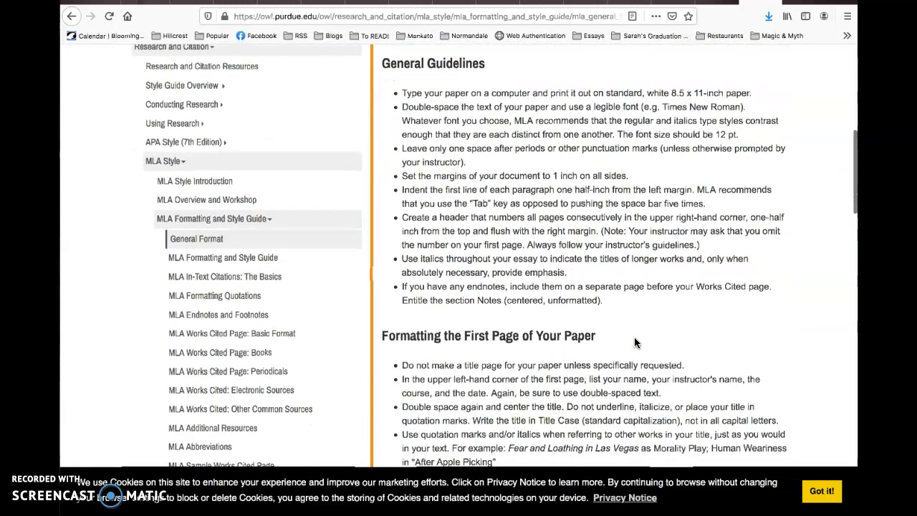
{"action": "scroll", "coordinate": [634, 342], "scroll_direction": "down", "scroll_amount": 3}
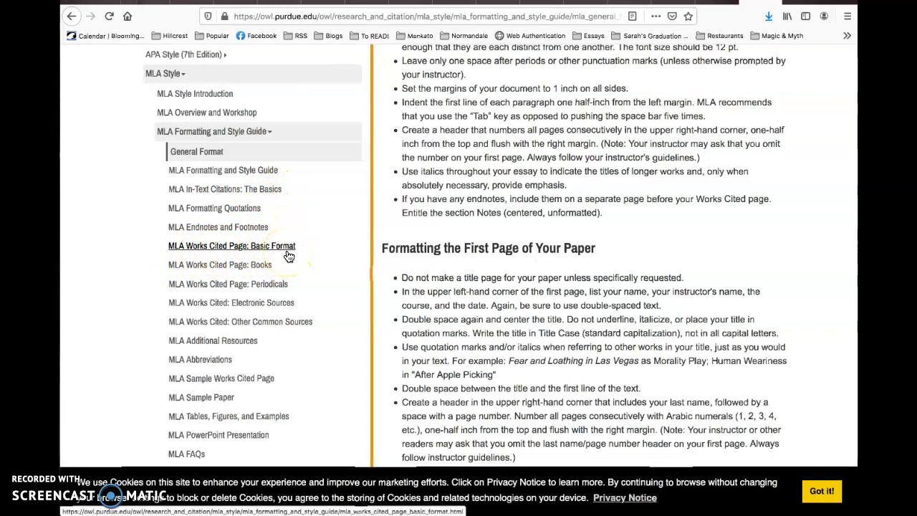
Open the annotated MLA Sample Paper PDF and drag its window down to expose the toolbar.
{"action": "left_click", "coordinate": [206, 399]}
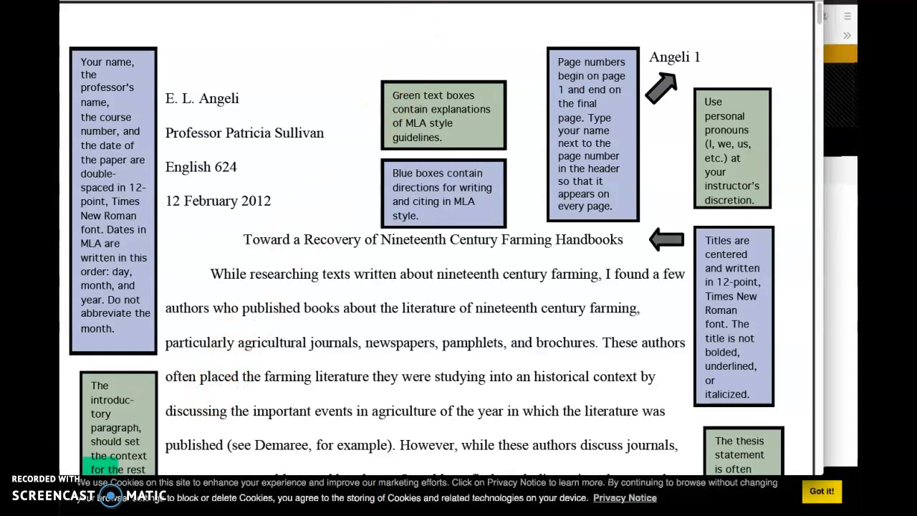
{"action": "left_click_drag", "start_coordinate": [426, 0], "coordinate": [419, 6]}
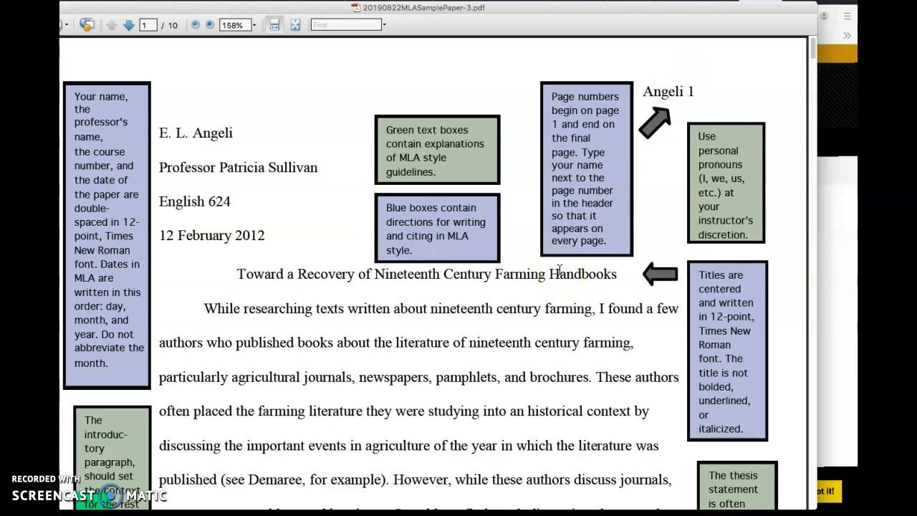
{"action": "scroll", "coordinate": [559, 269], "scroll_direction": "down", "scroll_amount": 5}
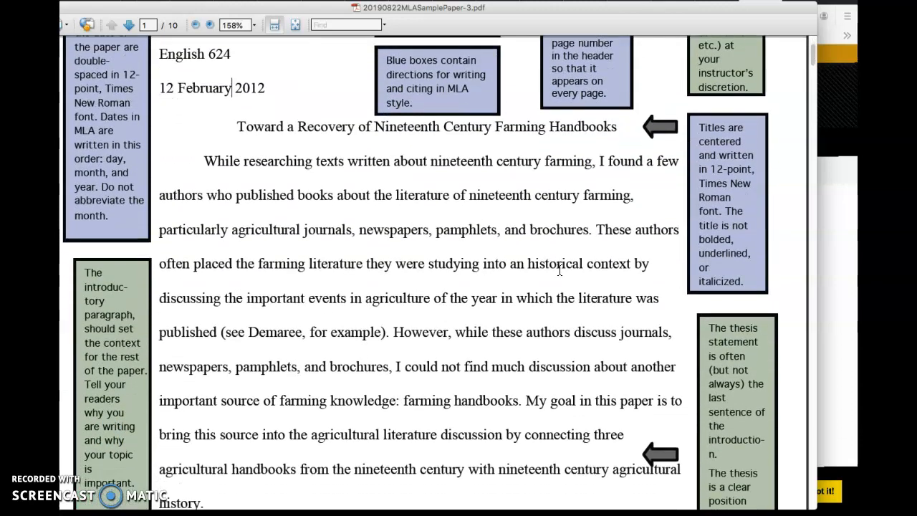